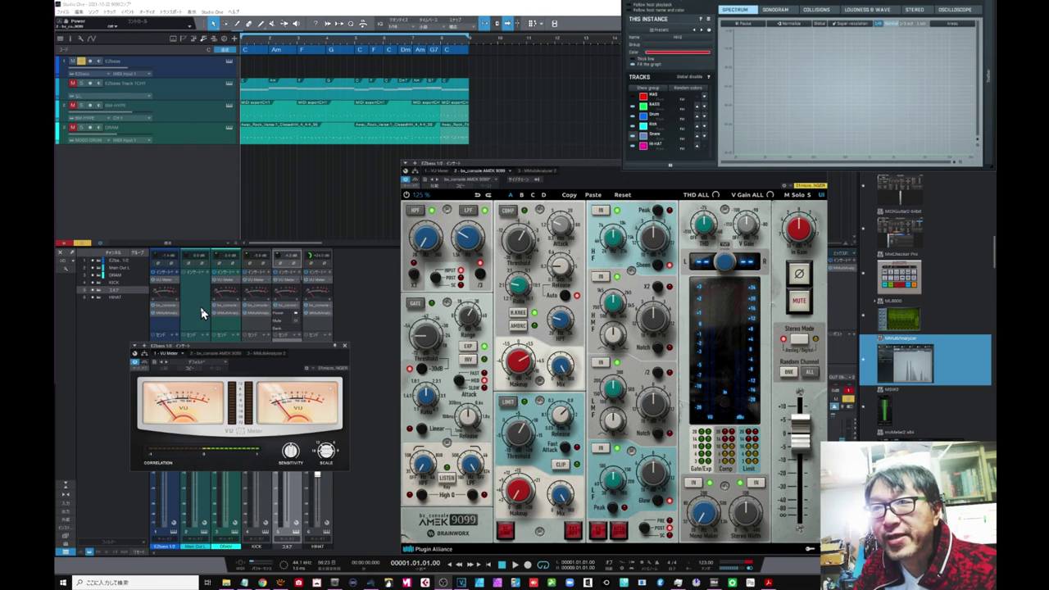
Audition the soloed bass track and review the mixer console's display options
left_click(515, 565)
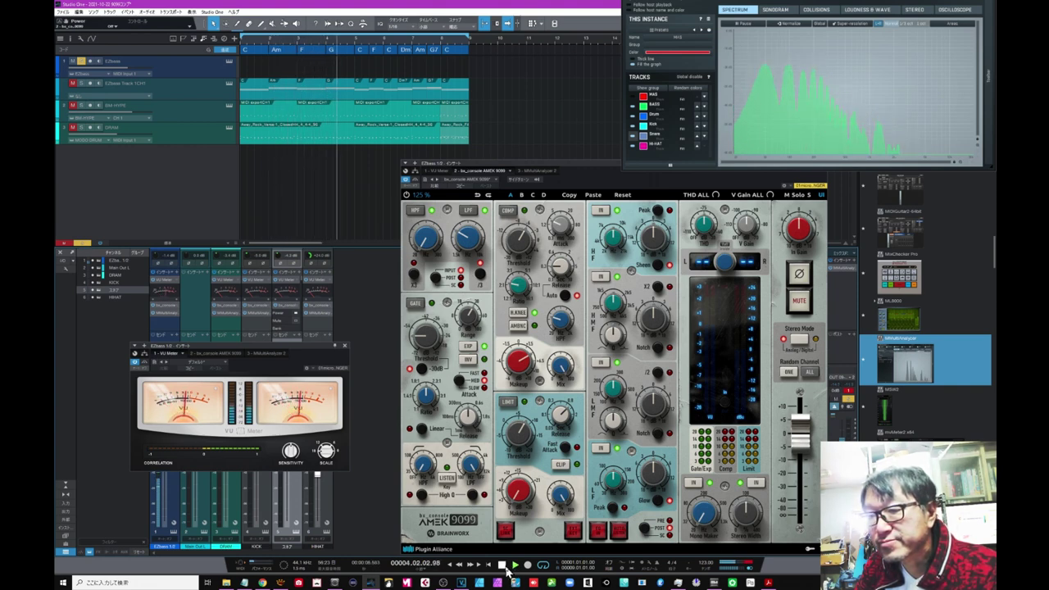
left_click(503, 565)
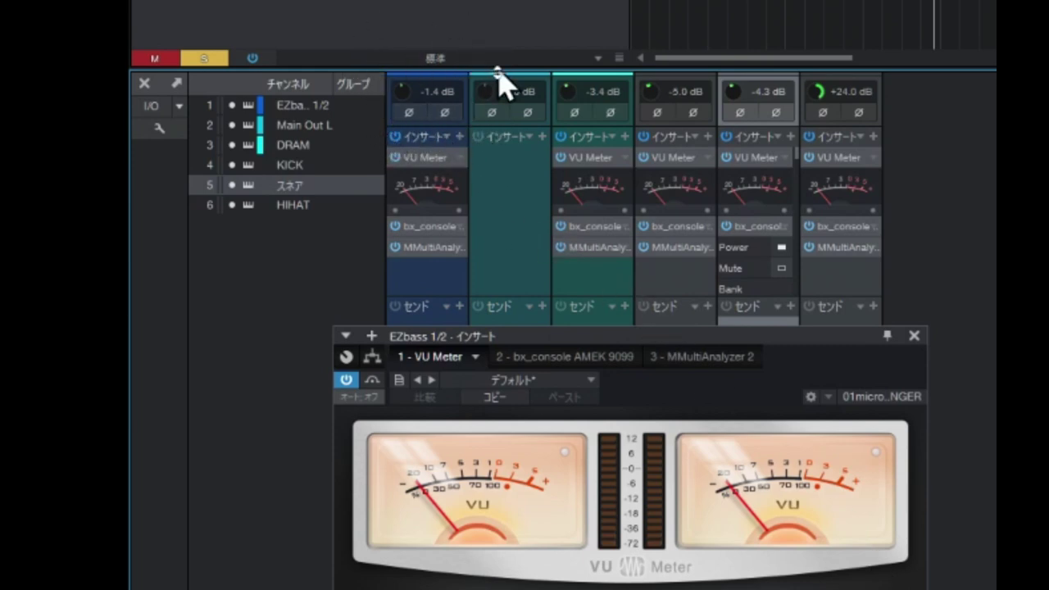
left_click(172, 133)
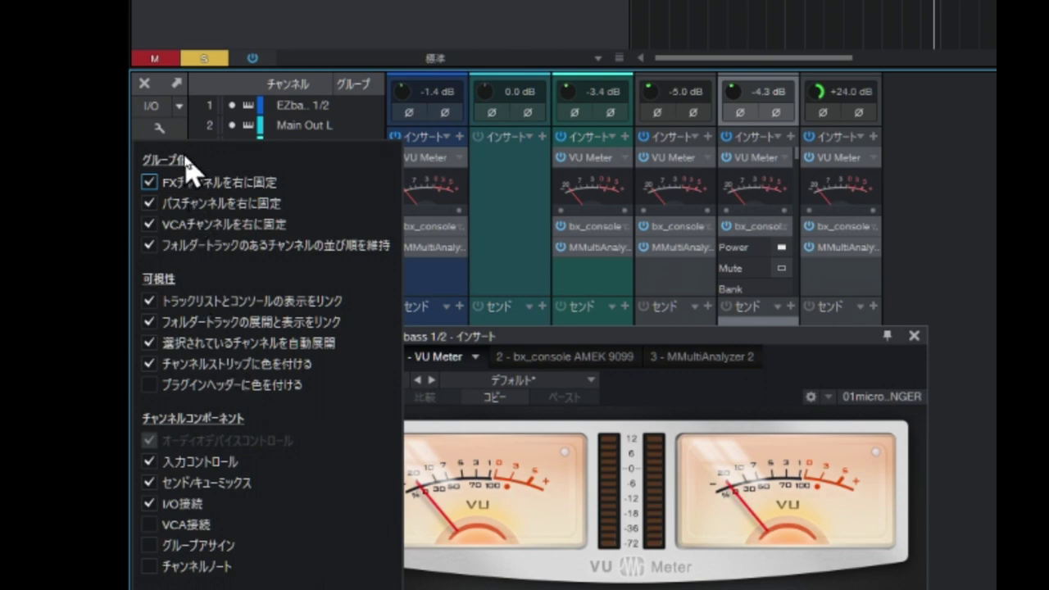
left_click(145, 85)
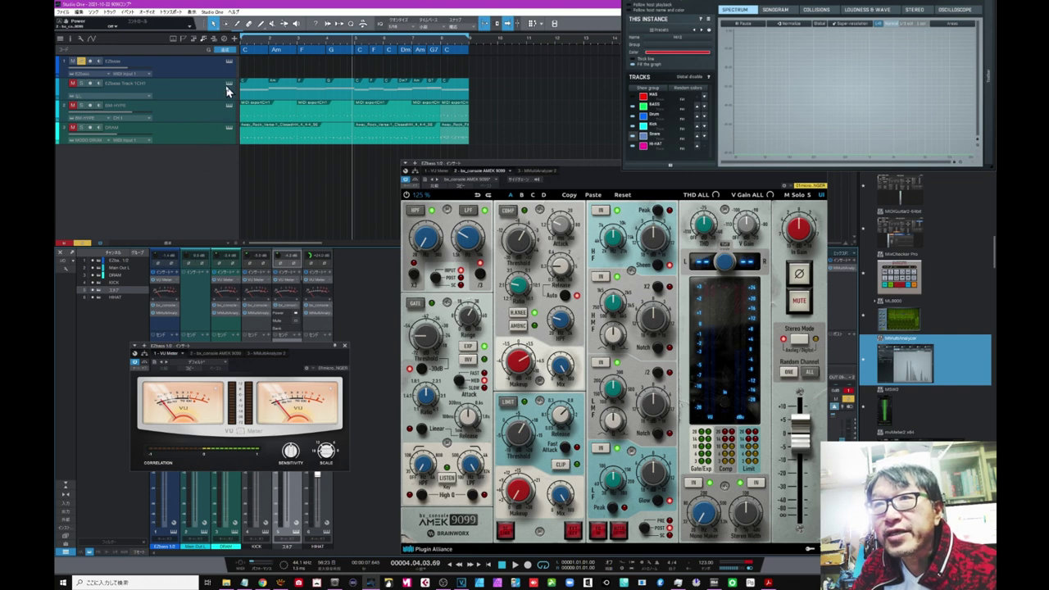
Open the EZbass instrument, move its window clear of the mixer and plugin views, and play back the bass part
left_click(229, 63)
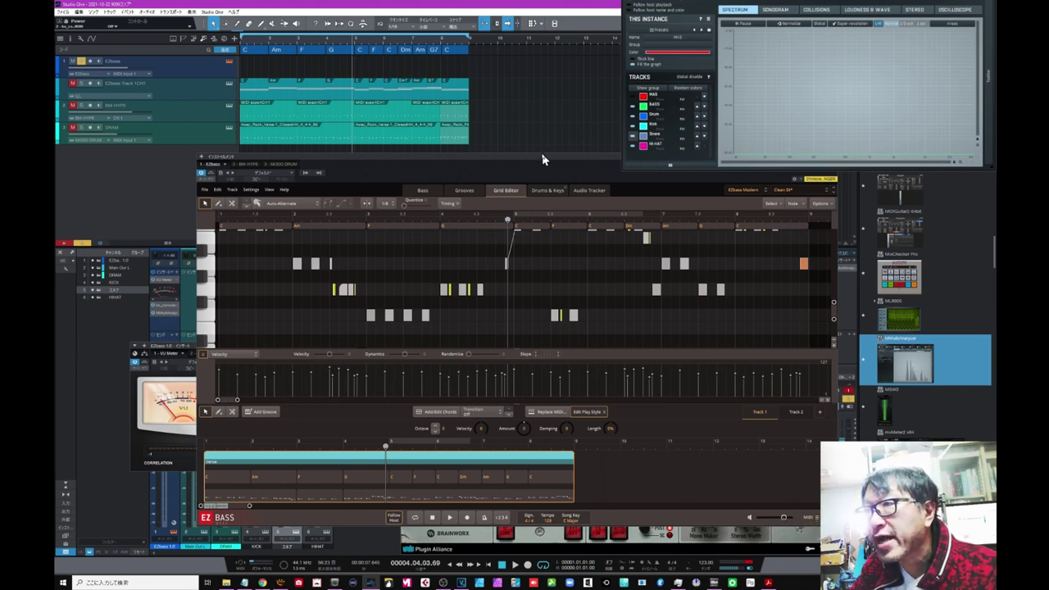
left_click_drag(542, 154, 650, 77)
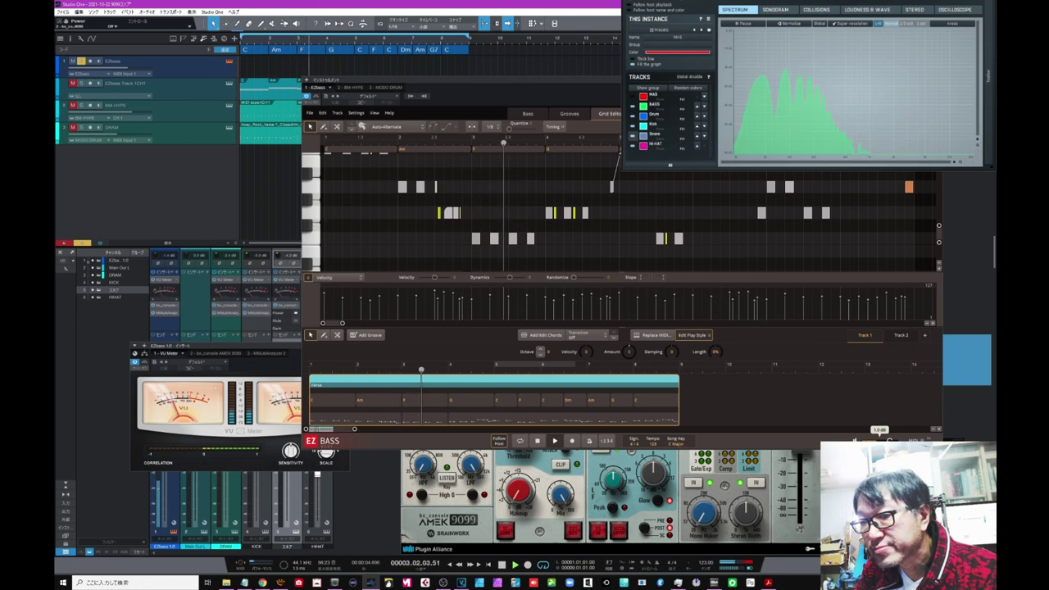
left_click(501, 565)
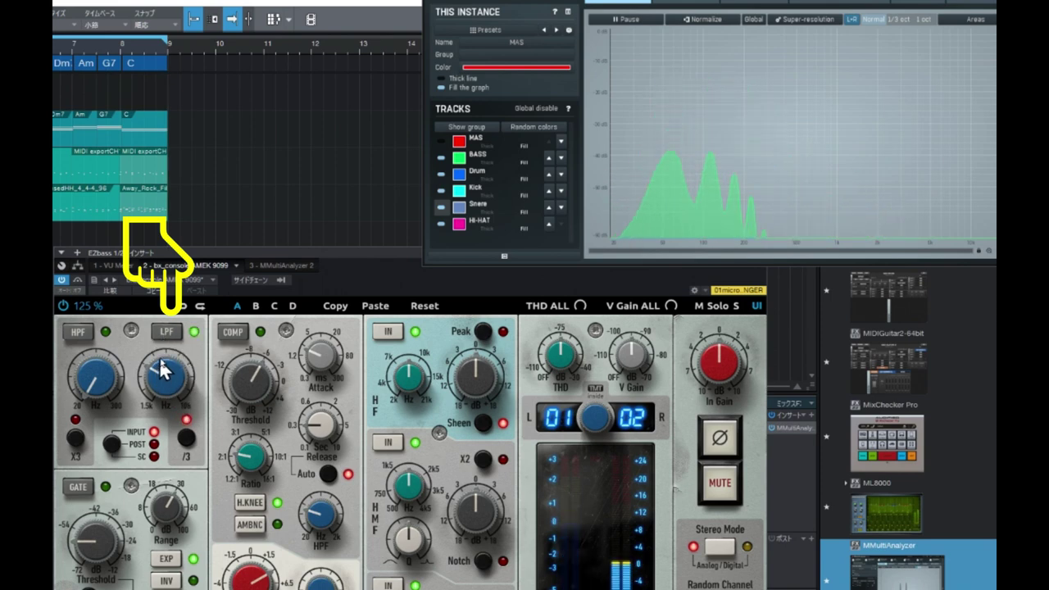
Sweep the bass channel's LPF cutoff up to its maximum and bring it back down to about 2 kHz
mouse_move(168, 385)
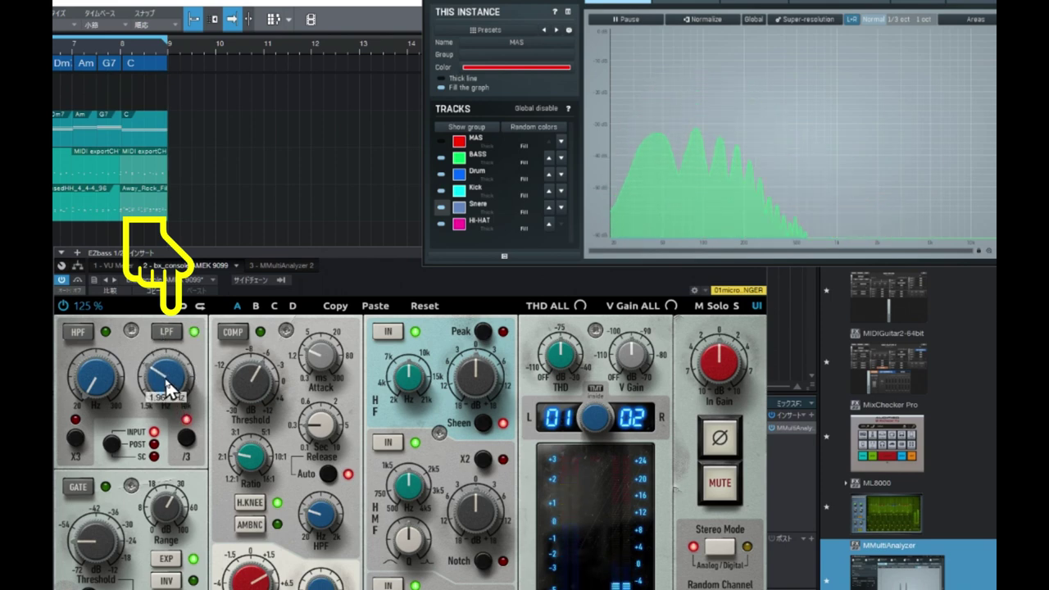
left_click_drag(168, 386, 184, 302)
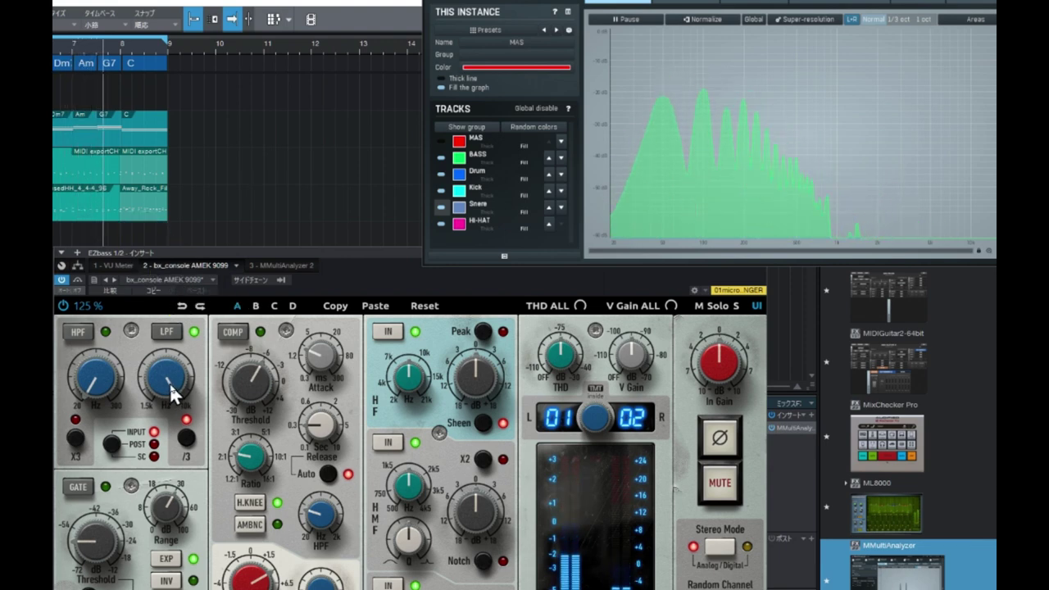
left_click_drag(172, 385, 164, 439)
left_click_drag(164, 456, 164, 470)
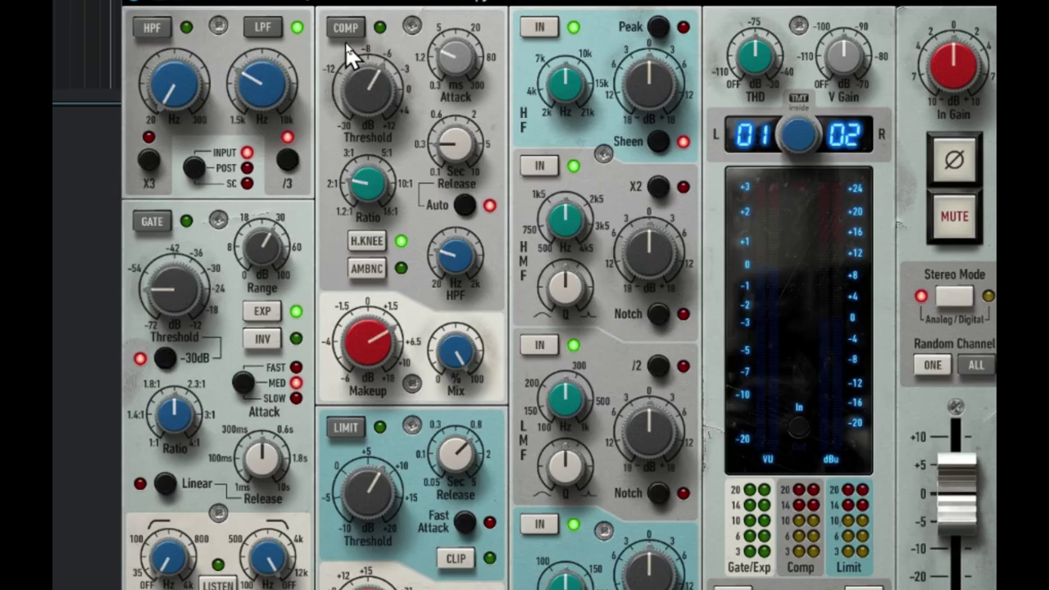
Raise the compressor threshold to 0.0 dB, lengthen its attack to about 180 ms, and start playback
left_click_drag(352, 93, 352, 62)
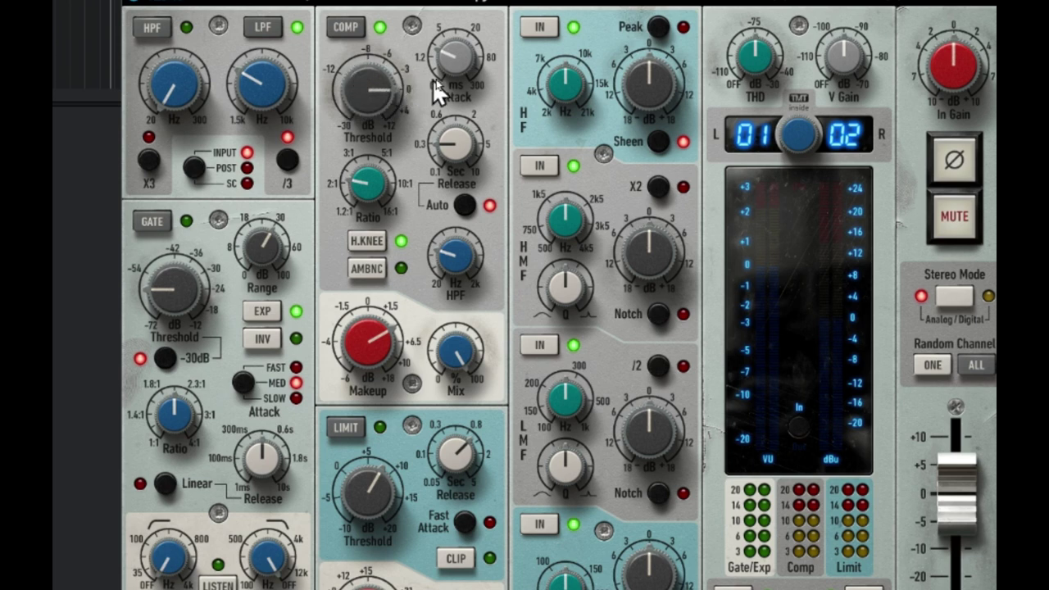
left_click_drag(455, 65, 483, 7)
key("space")
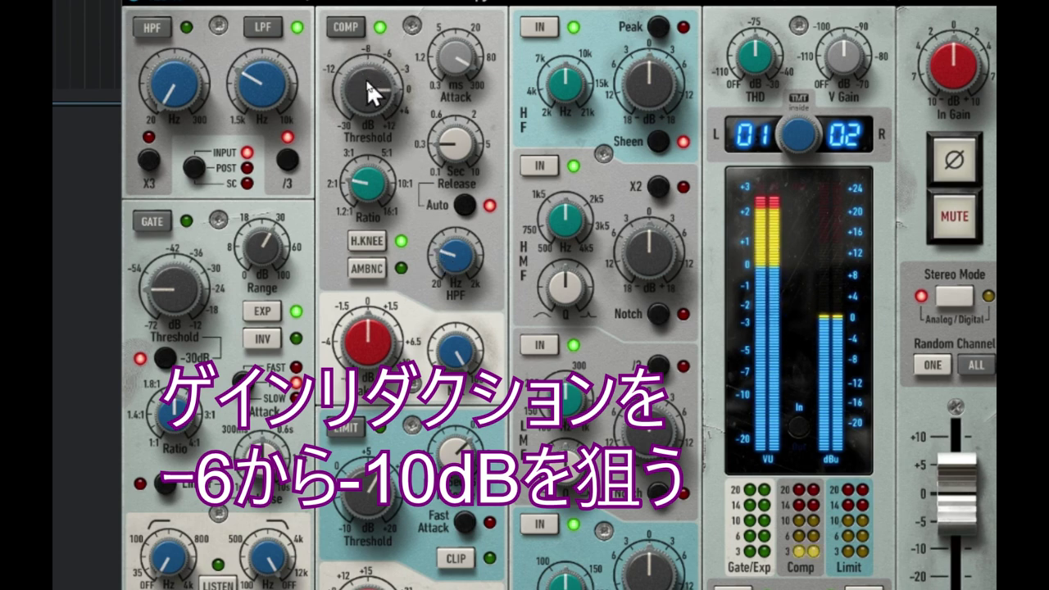
Lower the compressor threshold to about -12 dB while listening to the bass
mouse_move(367, 82)
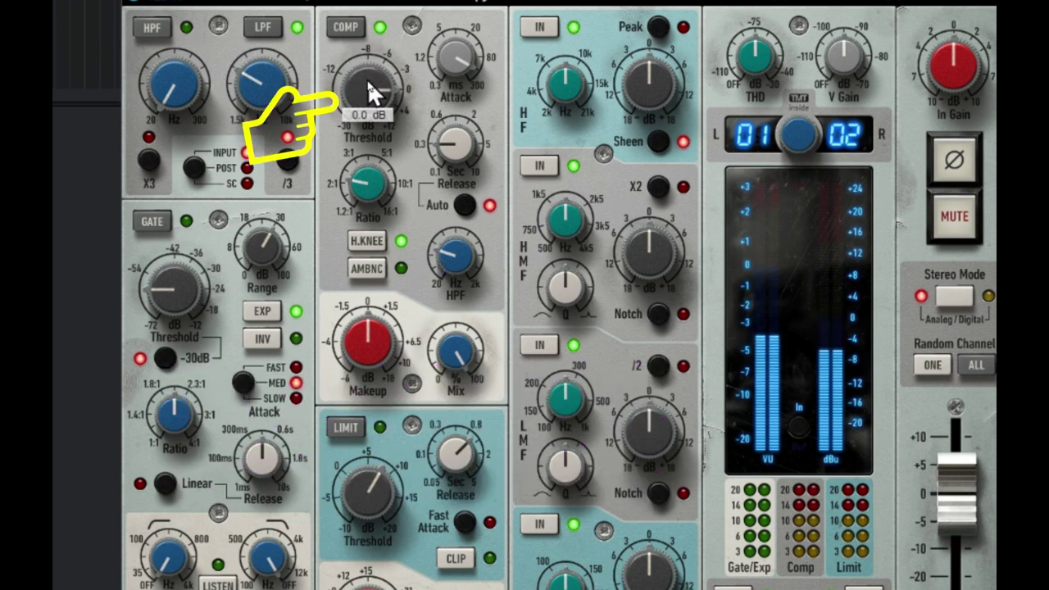
left_click_drag(367, 86, 351, 144)
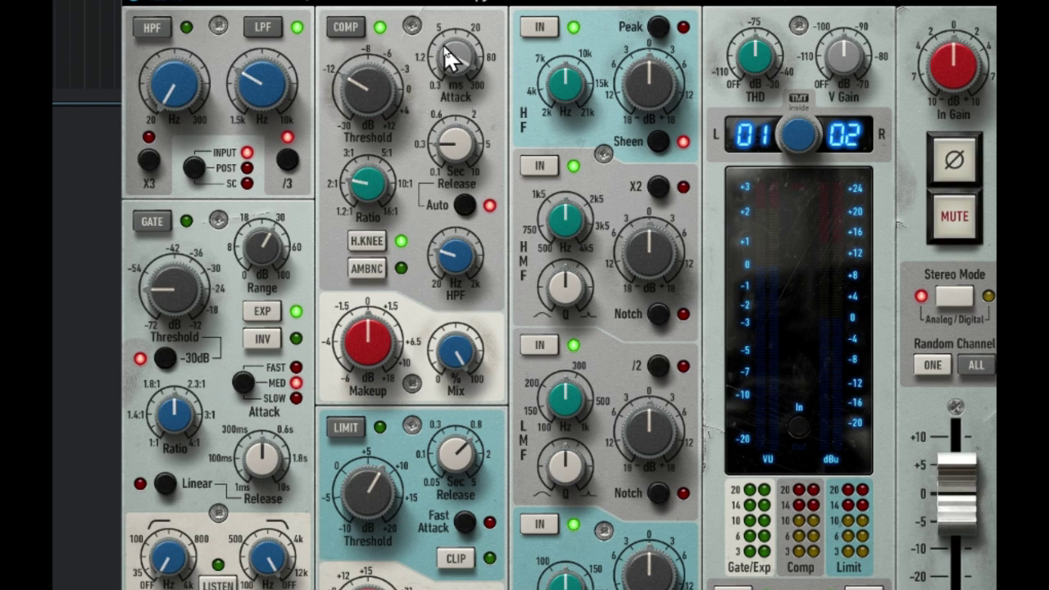
key("space")
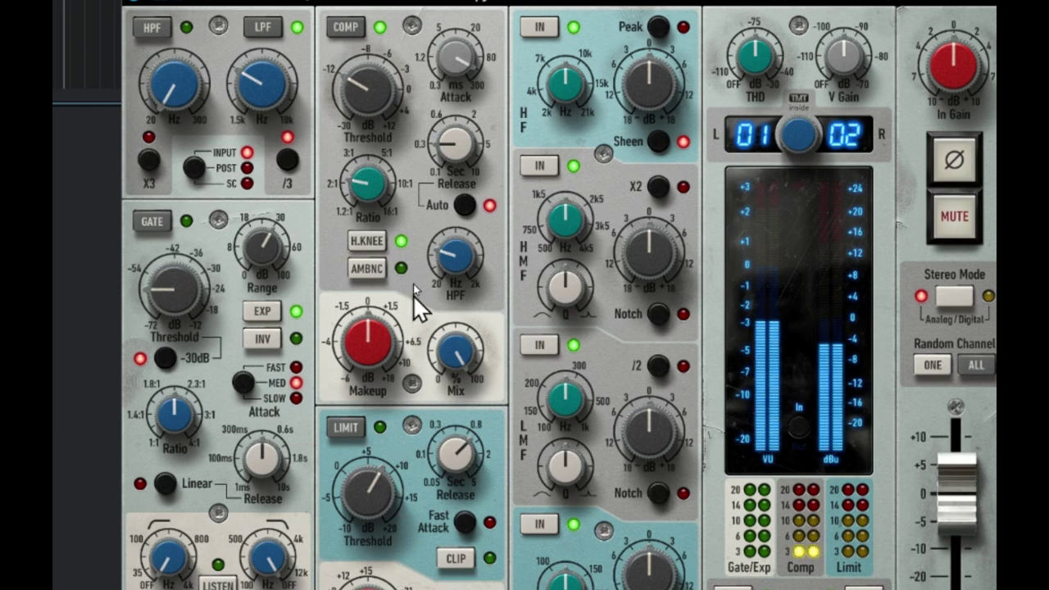
Shorten the compressor attack to about 2 ms for comparison and set it slightly above 80 ms
mouse_move(453, 59)
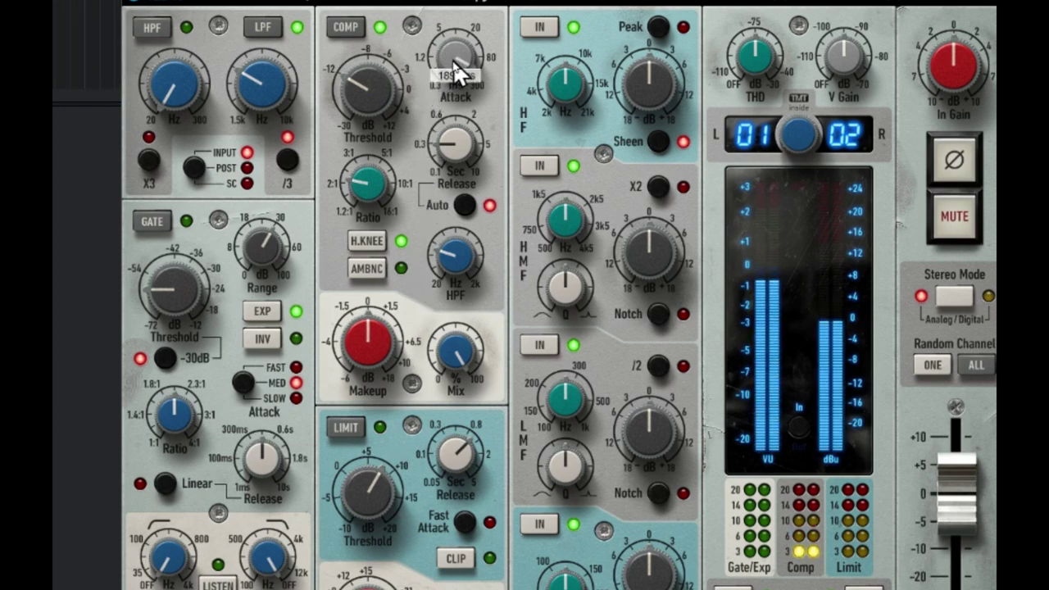
left_click_drag(452, 65, 453, 159)
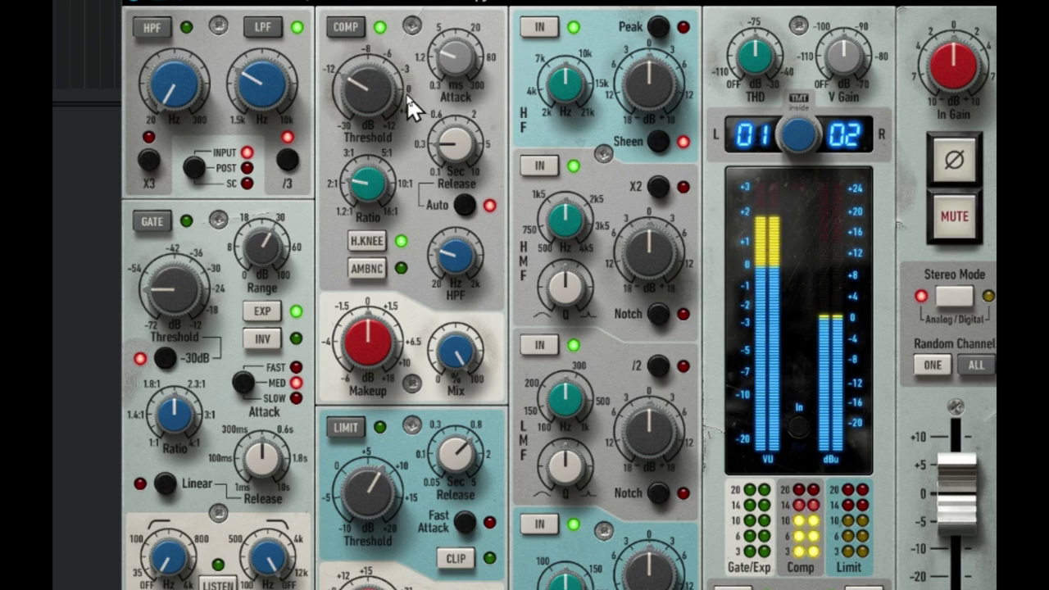
mouse_move(451, 63)
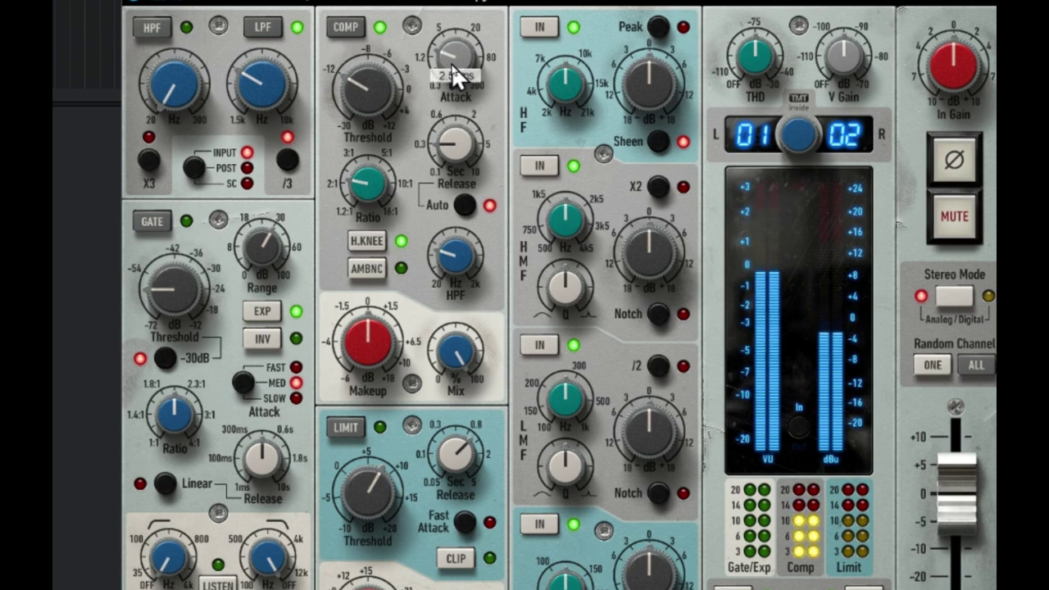
left_click_drag(451, 63, 464, 2)
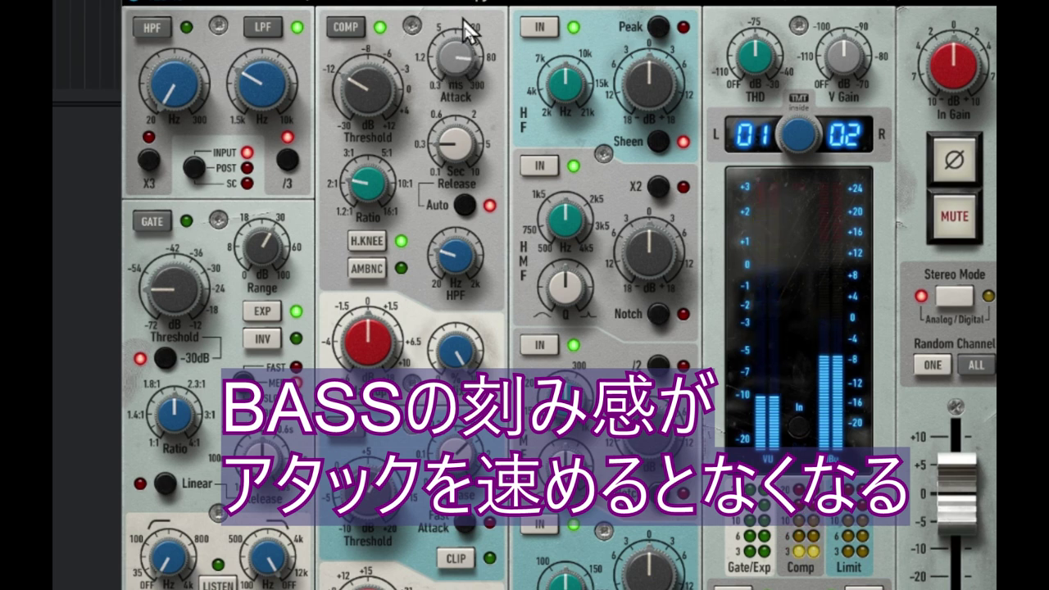
Turn off the compressor's Auto release and shorten the release time to about 0.1 s
left_click_drag(438, 118, 452, 170)
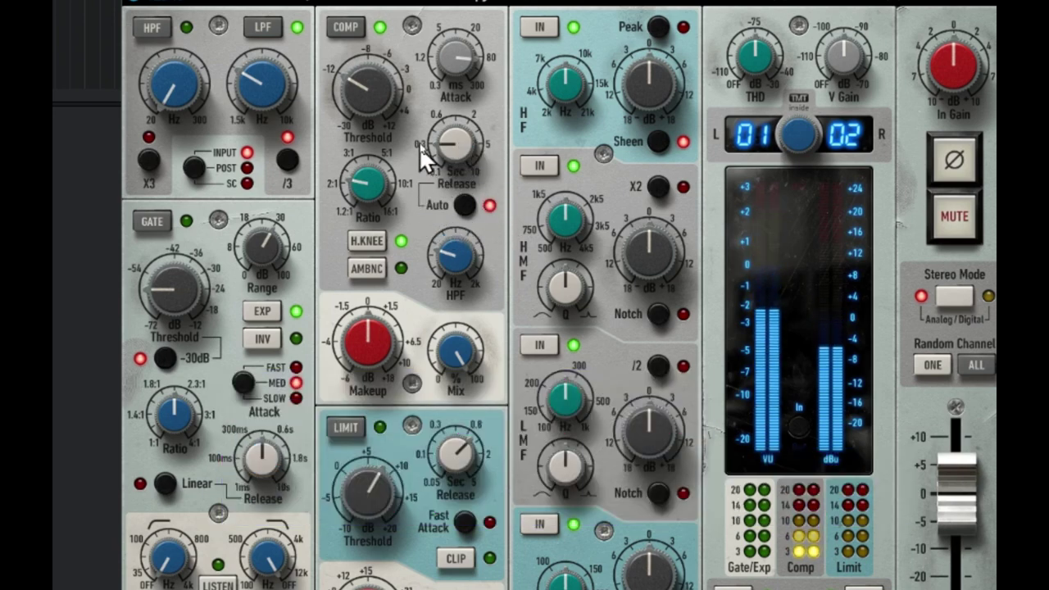
left_click(466, 207)
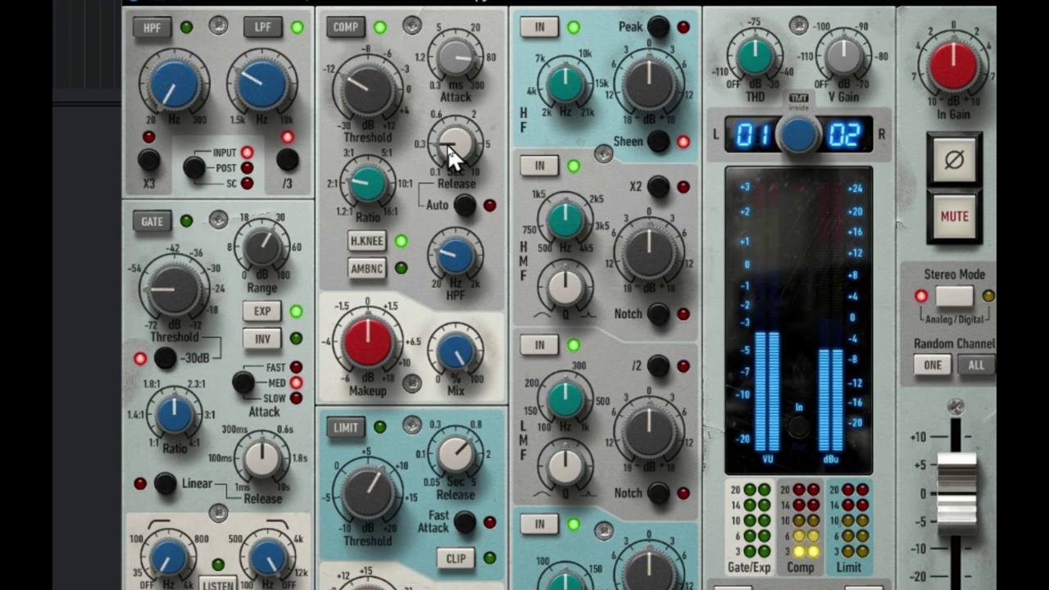
left_click_drag(448, 144, 457, 184)
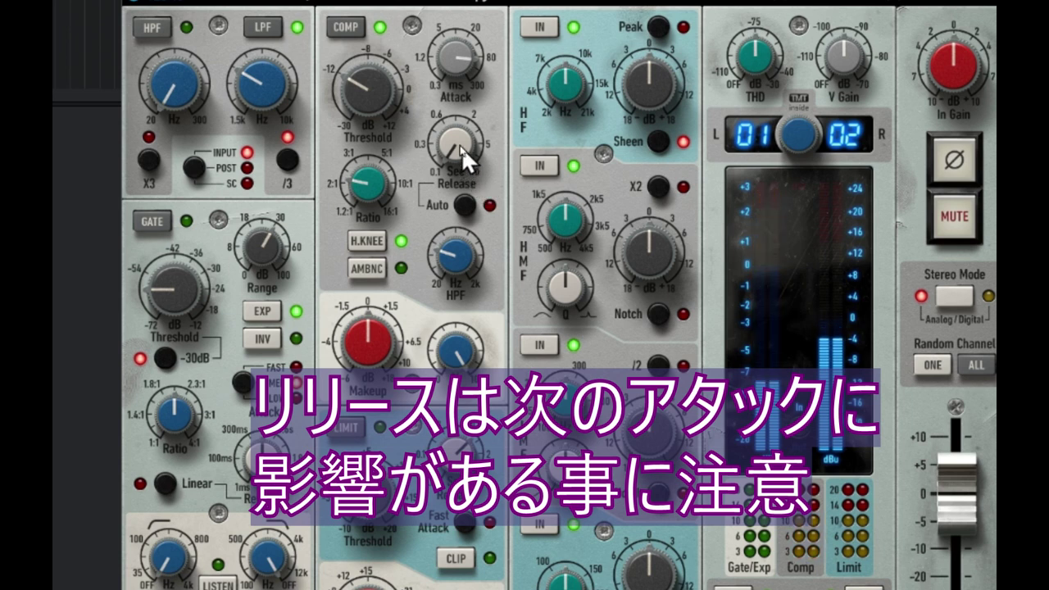
Lengthen the compressor release to 10 s for comparison and bring it back to about 0.3 s with Auto release on
mouse_move(460, 142)
left_click_drag(459, 142, 482, 1)
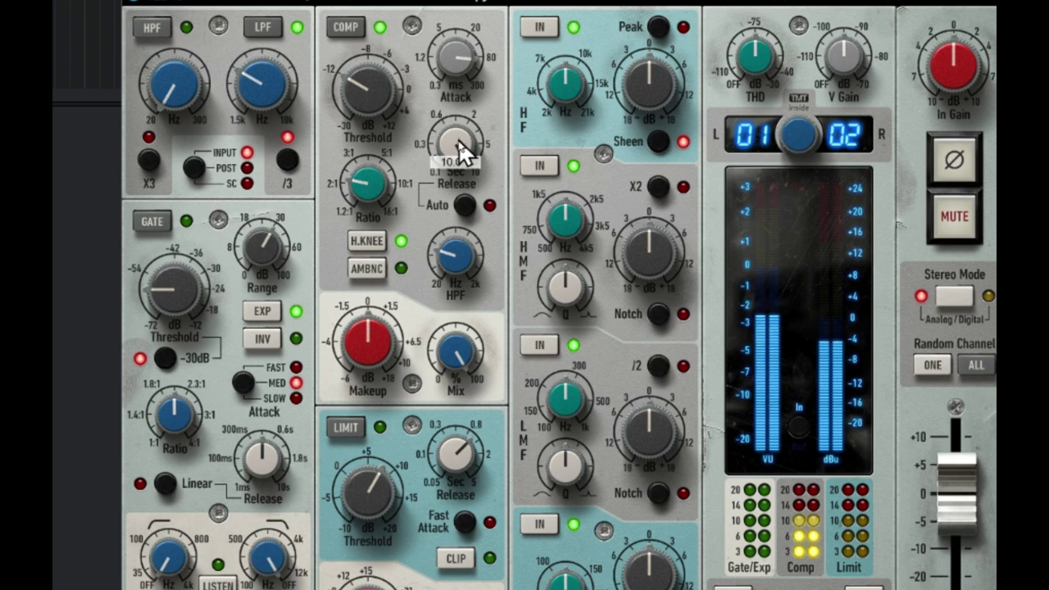
left_click_drag(457, 143, 452, 187)
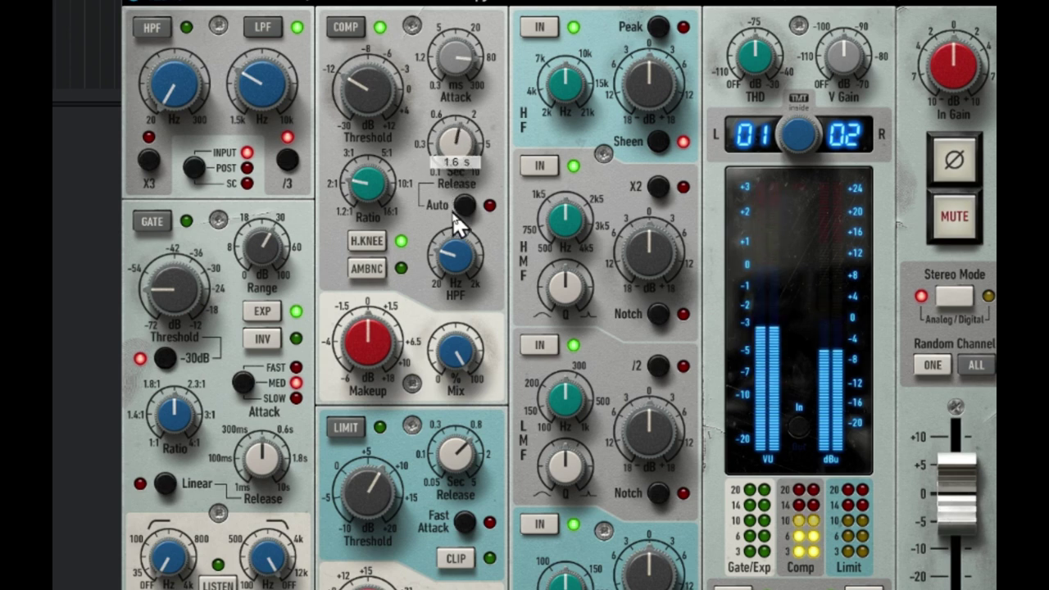
left_click_drag(457, 250, 458, 268)
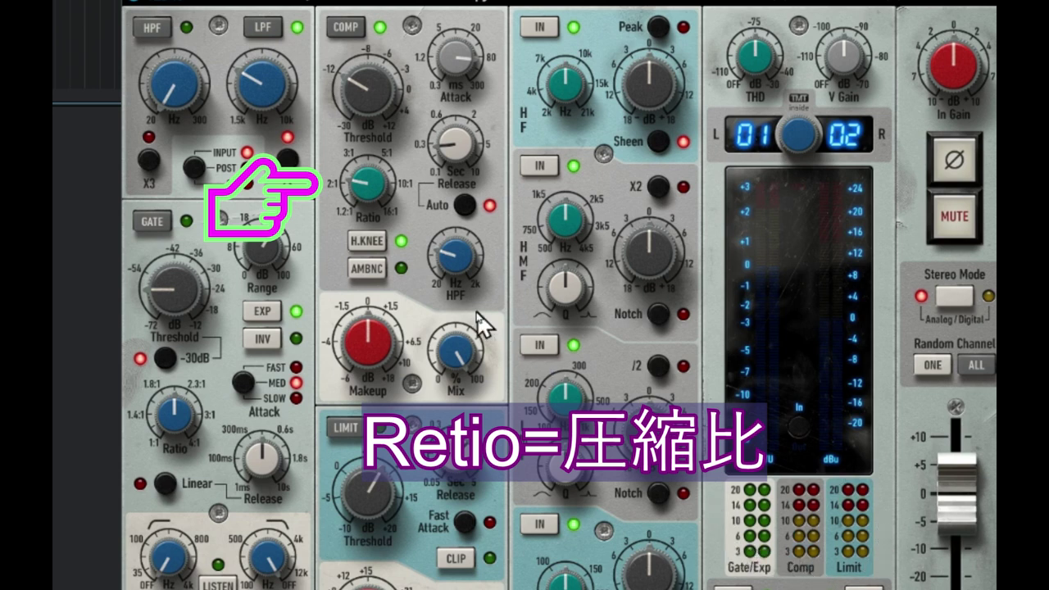
Compare compressor ratios from 1.2:1 up to 16:1, set the ratio to about 2:1, and switch H.KNEE on
left_click_drag(363, 175, 361, 228)
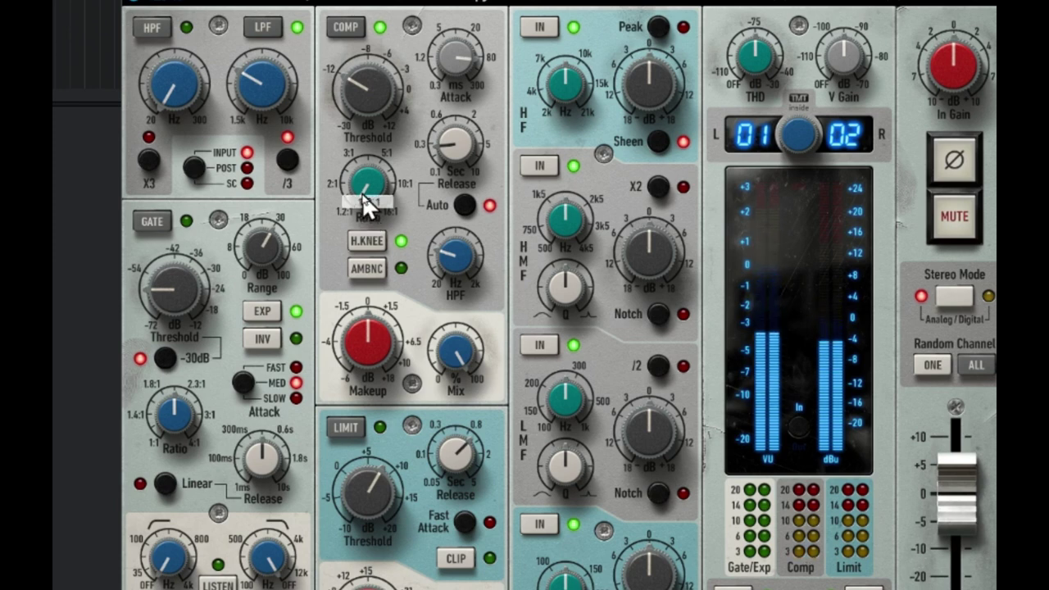
mouse_move(361, 193)
left_click_drag(361, 192, 376, 33)
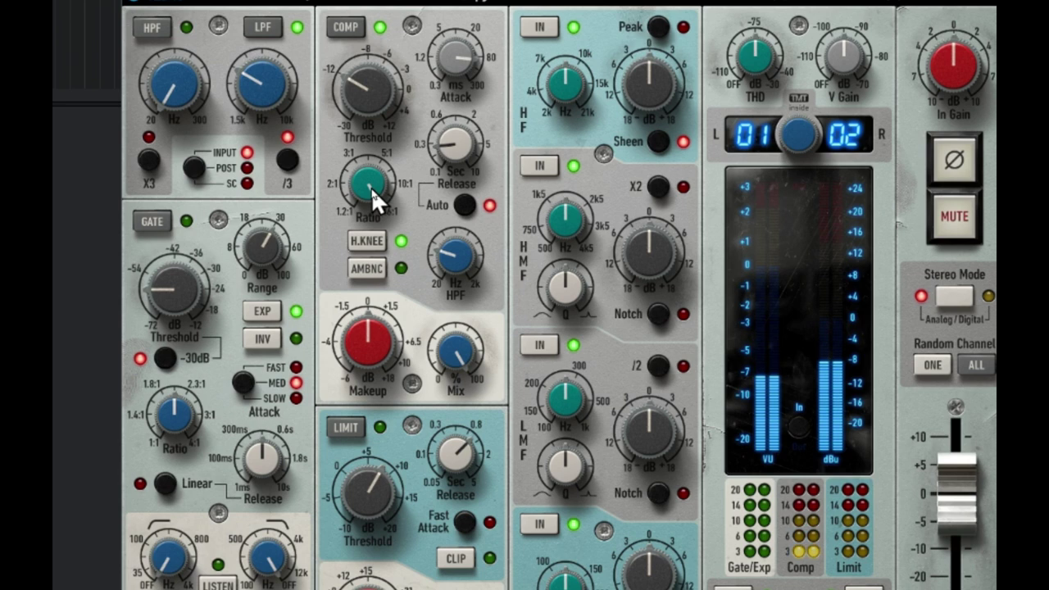
left_click_drag(371, 182, 365, 310)
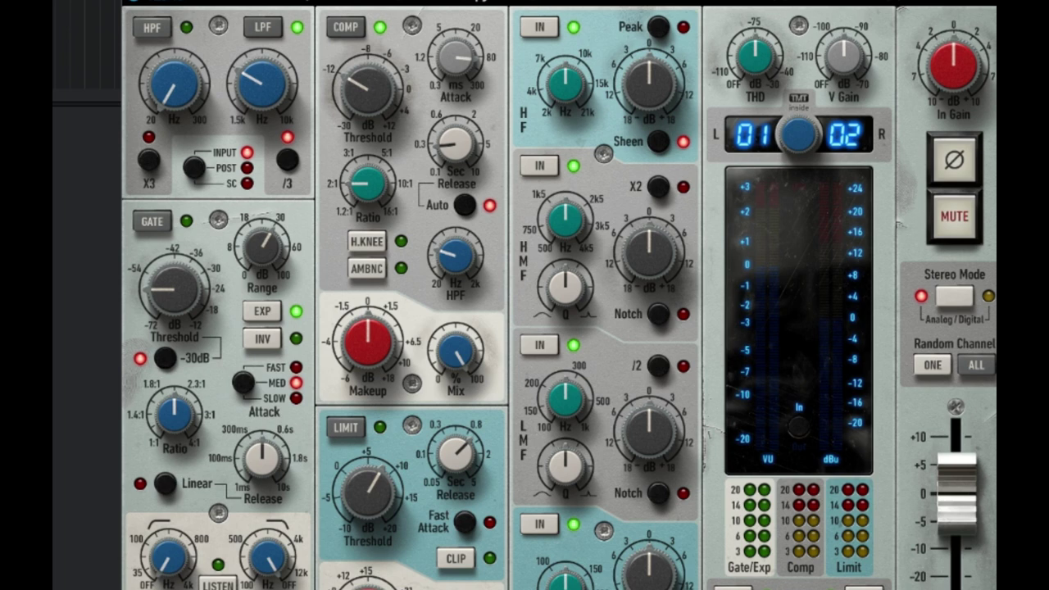
left_click(371, 246)
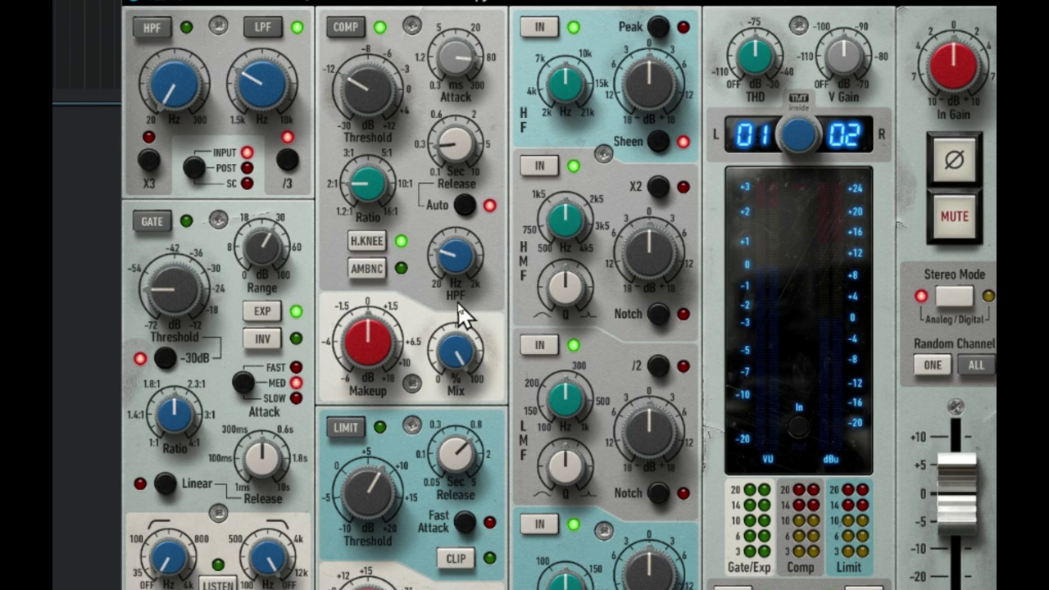
Sweep the compressor's HPF through its range down to 20 Hz and set it slightly below its midpoint
left_click_drag(454, 254, 410, 286)
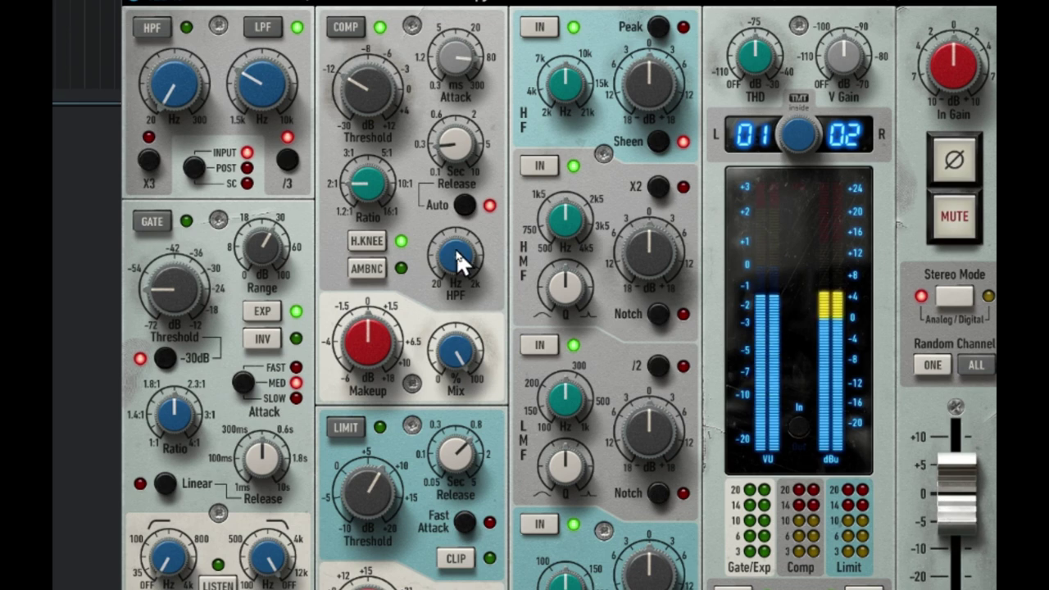
mouse_move(454, 250)
left_click_drag(454, 249, 448, 400)
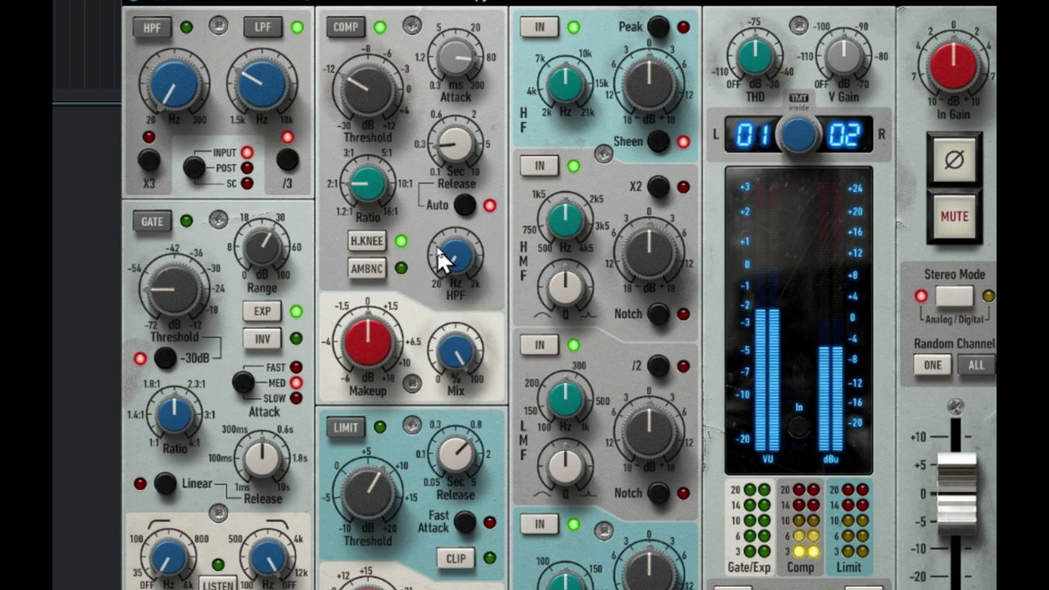
mouse_move(445, 261)
left_click_drag(445, 261, 440, 199)
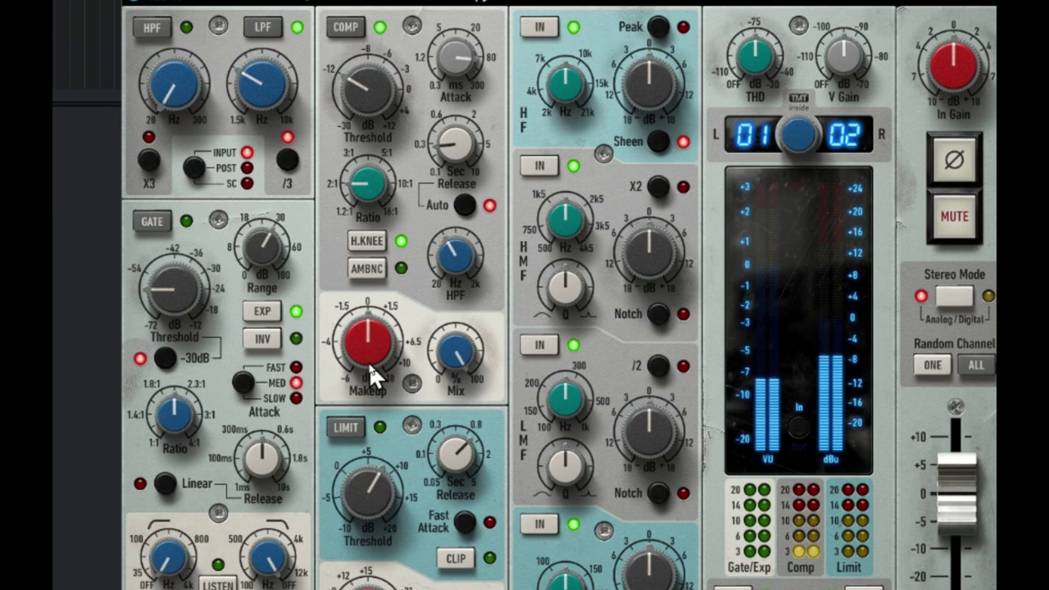
Raise the compressor's makeup gain to about +4 dB and its ratio slightly above 2:1, comparing with the compressor bypassed
left_click_drag(369, 358, 370, 328)
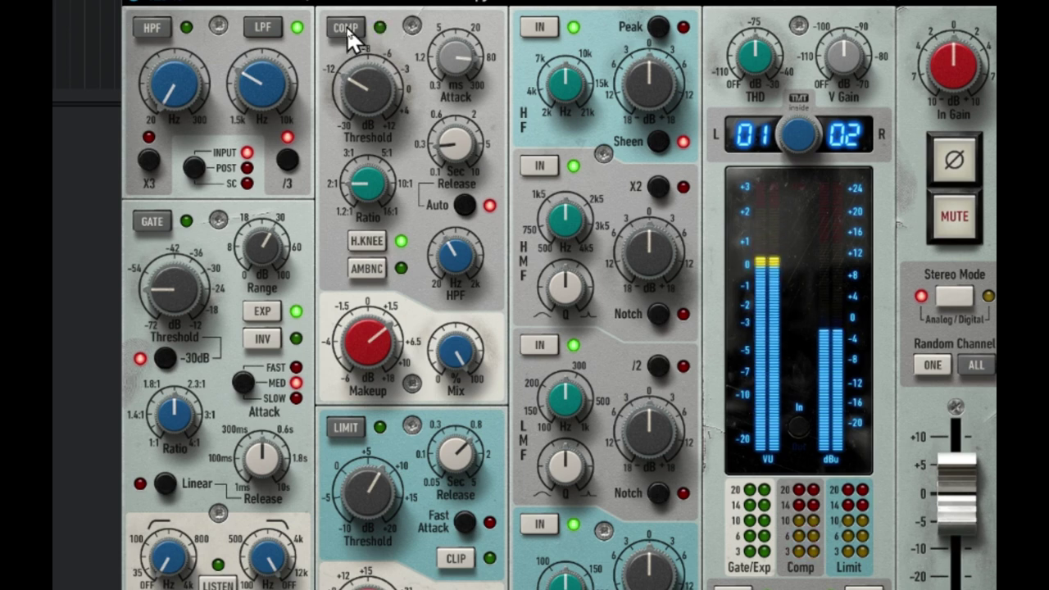
mouse_move(364, 343)
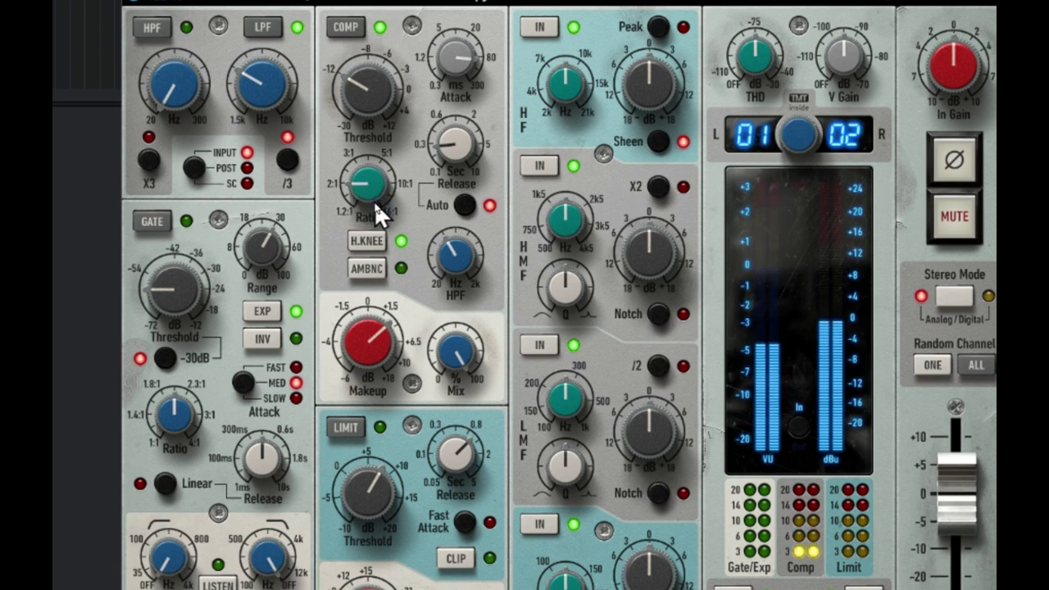
mouse_move(369, 185)
left_click_drag(371, 189, 369, 169)
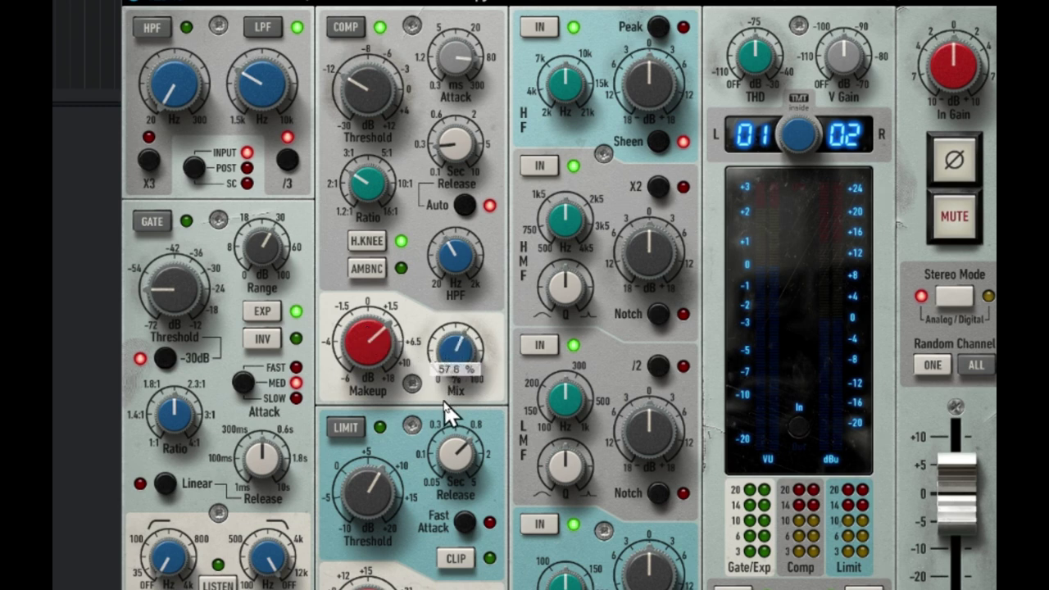
Set the compressor's Mix to 100% and vary its makeup gain with AMBNC switched on, ending at +4.0 dB
left_click_drag(446, 423, 450, 528)
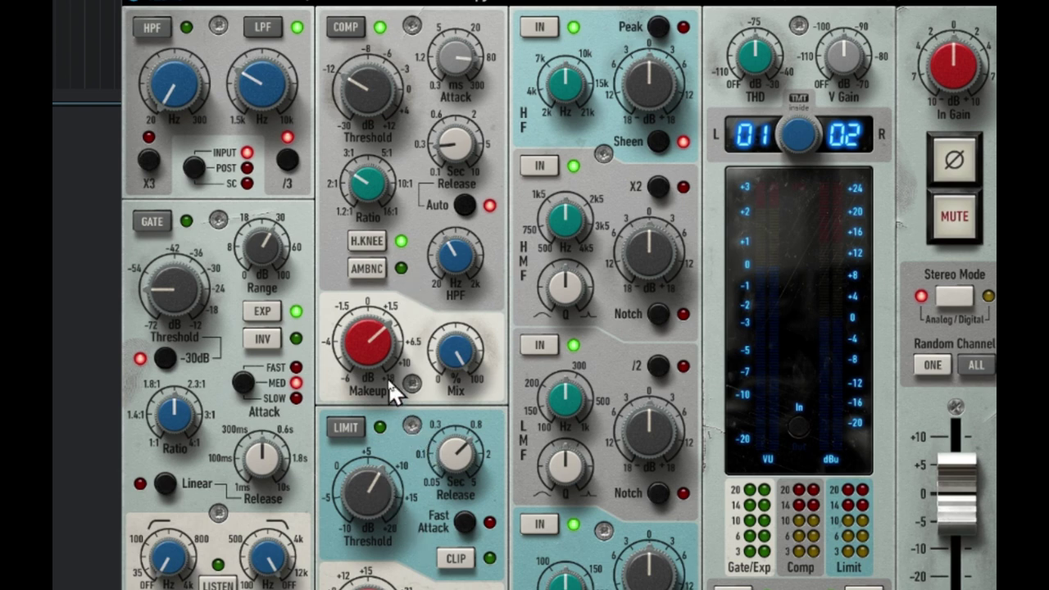
mouse_move(371, 342)
left_click_drag(366, 336, 361, 299)
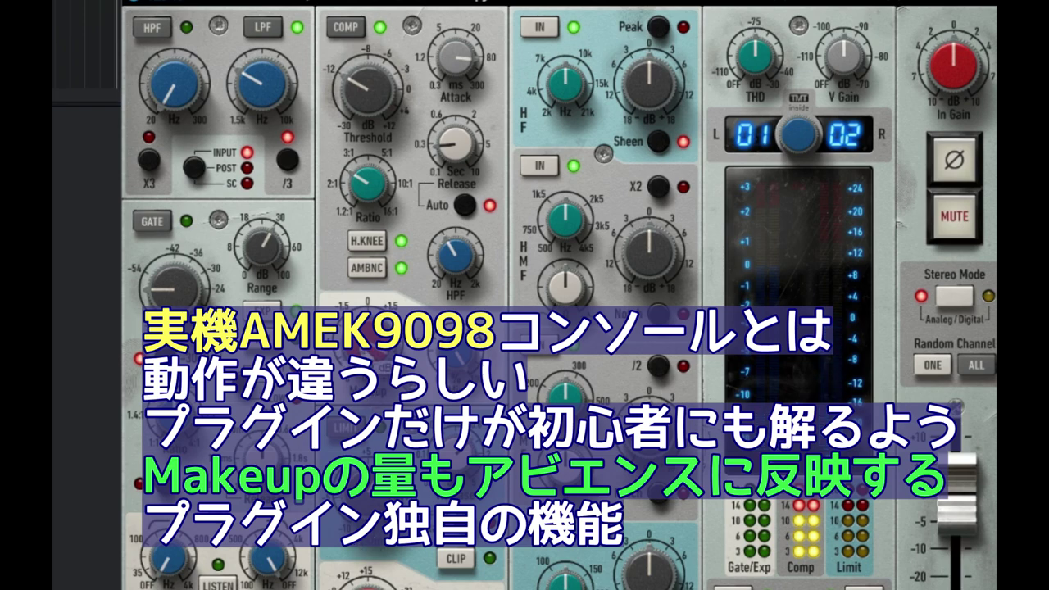
left_click_drag(352, 352, 343, 369)
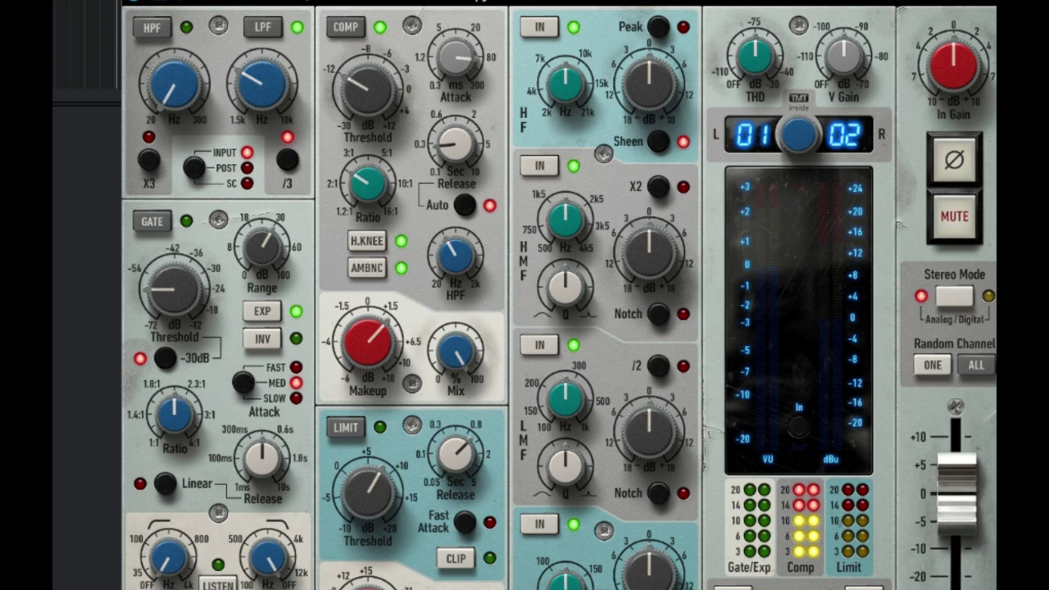
left_click_drag(367, 369, 367, 339)
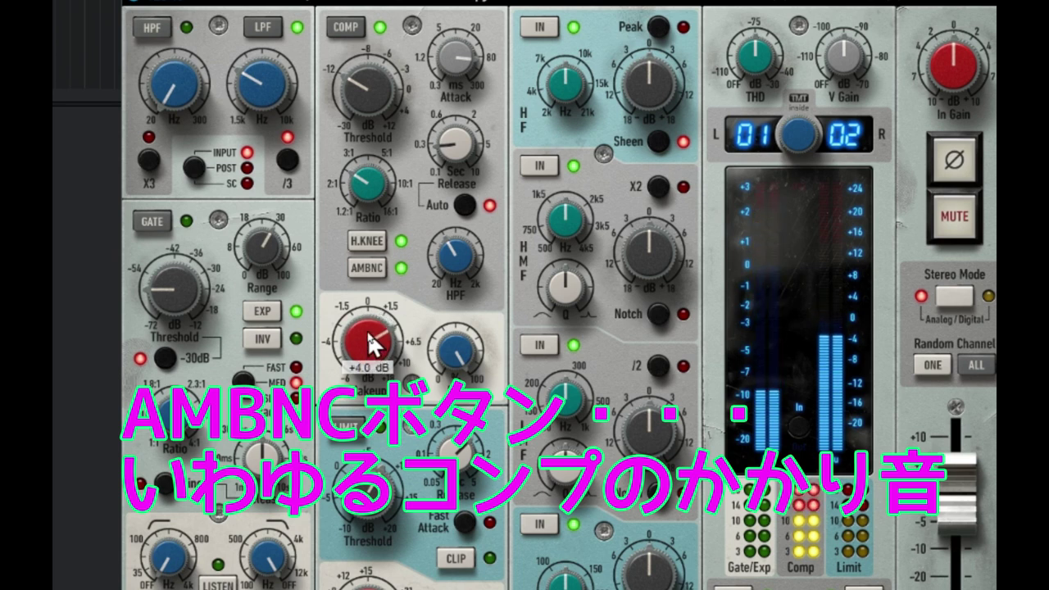
Lower the compressor's makeup gain to about +1.5 dB and switch AMBNC off
left_click_drag(368, 343, 368, 345)
left_click_drag(366, 346, 363, 347)
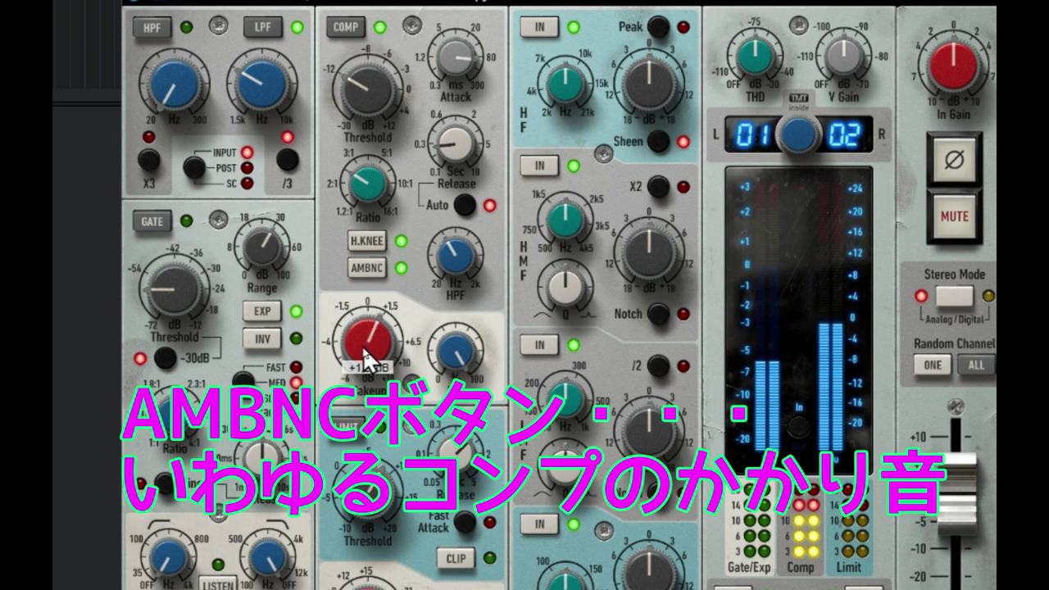
left_click_drag(363, 346, 364, 391)
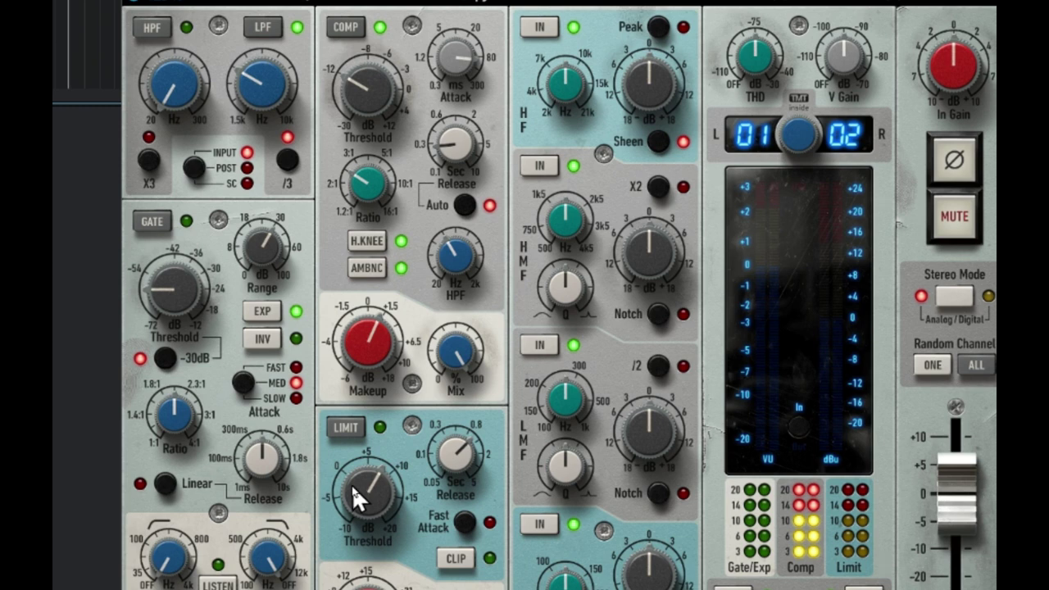
left_click(361, 270)
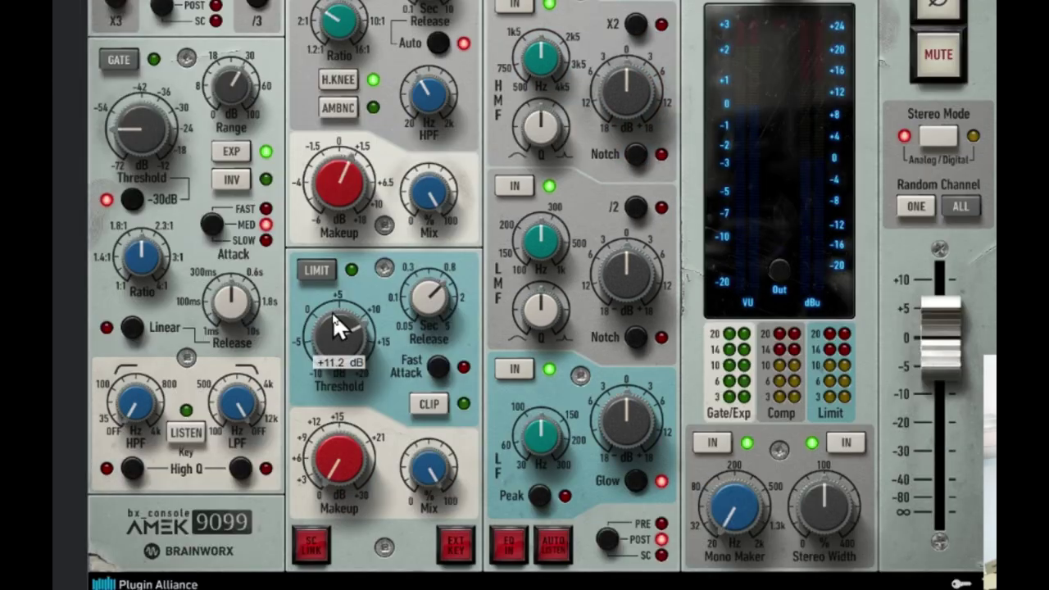
Switch the limiter on and lower its threshold to slightly above +5 dB
left_click(314, 271)
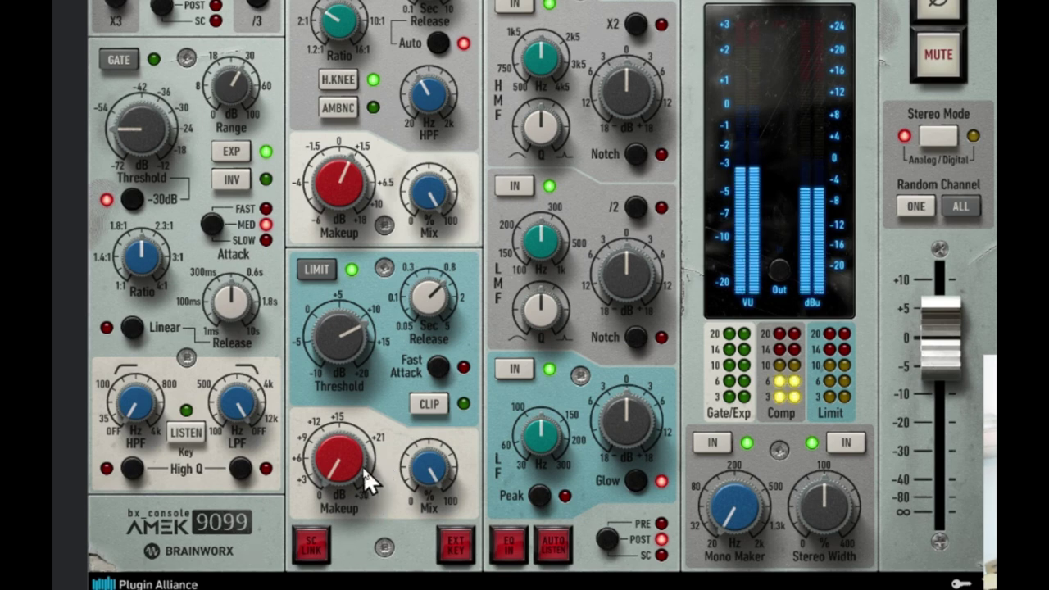
mouse_move(344, 328)
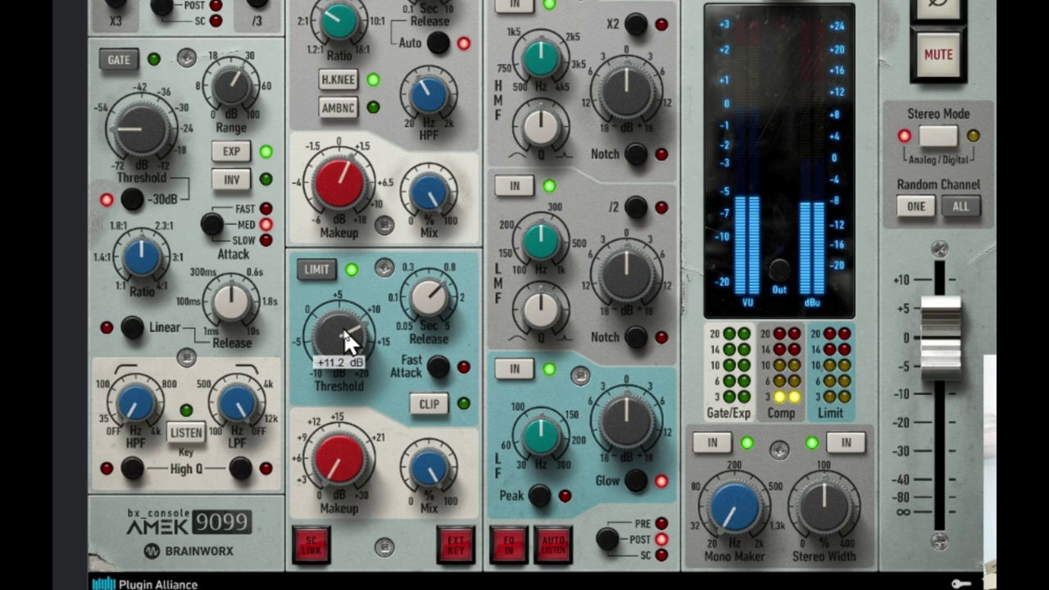
left_click_drag(339, 329, 326, 335)
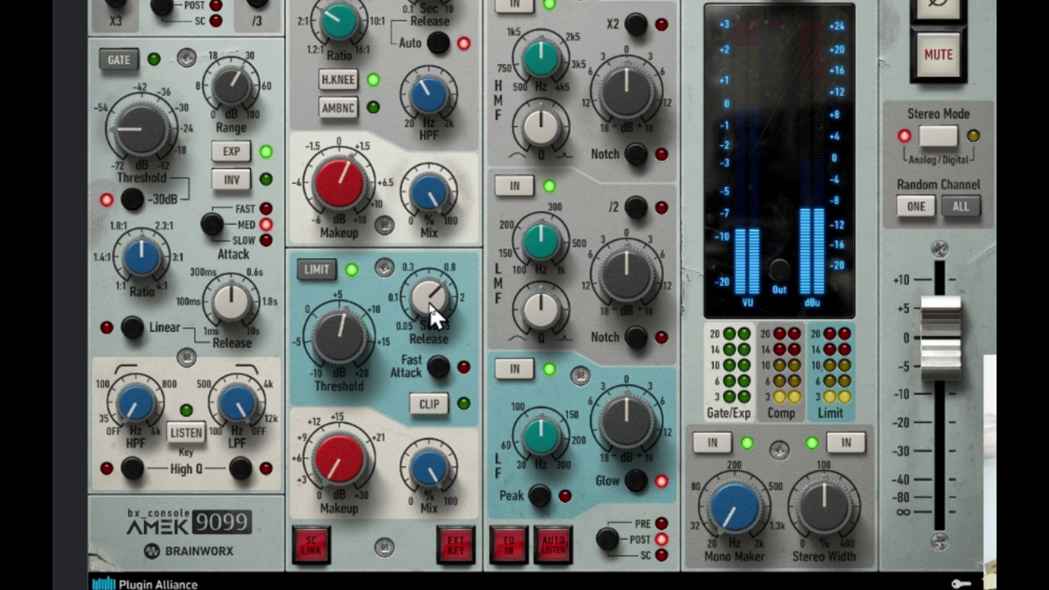
Compare the limiter's release at 5 s and at its minimum, and shorten the loop range to start at bar 8
left_click_drag(430, 302, 431, 239)
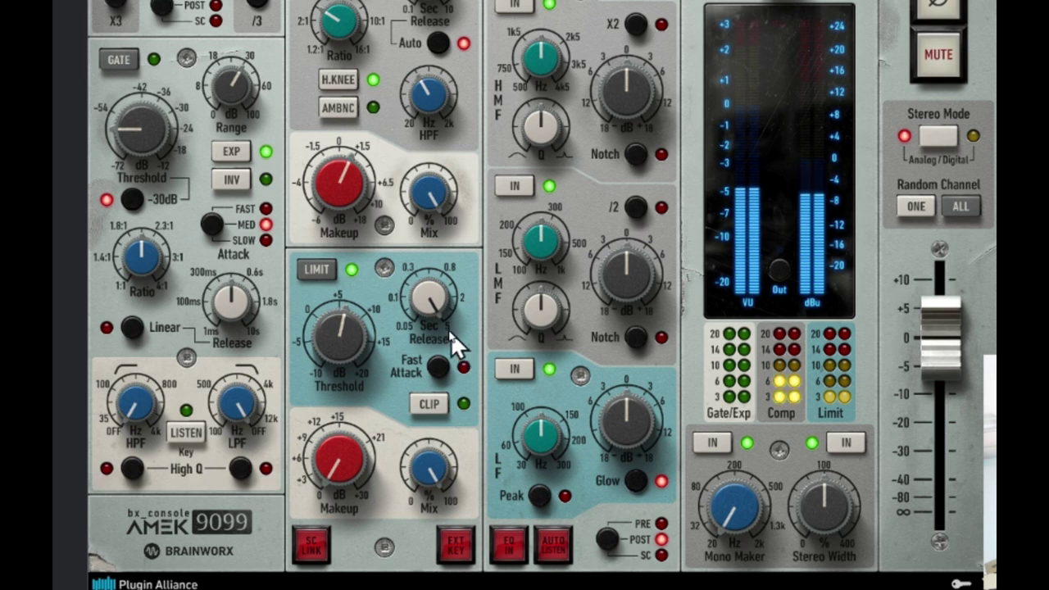
mouse_move(432, 290)
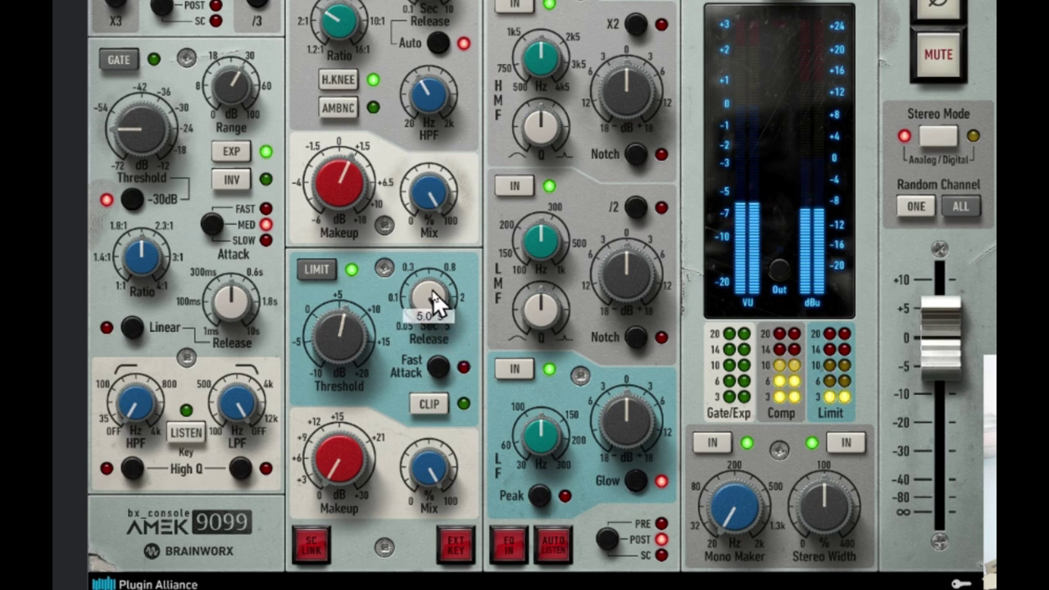
left_click_drag(432, 295, 425, 450)
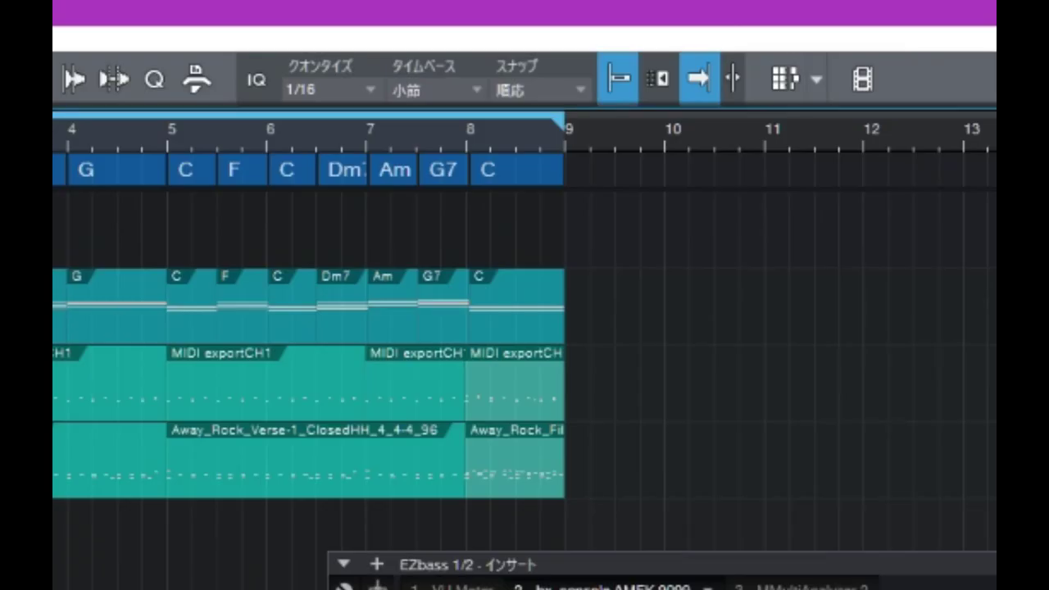
left_click_drag(74, 119, 468, 122)
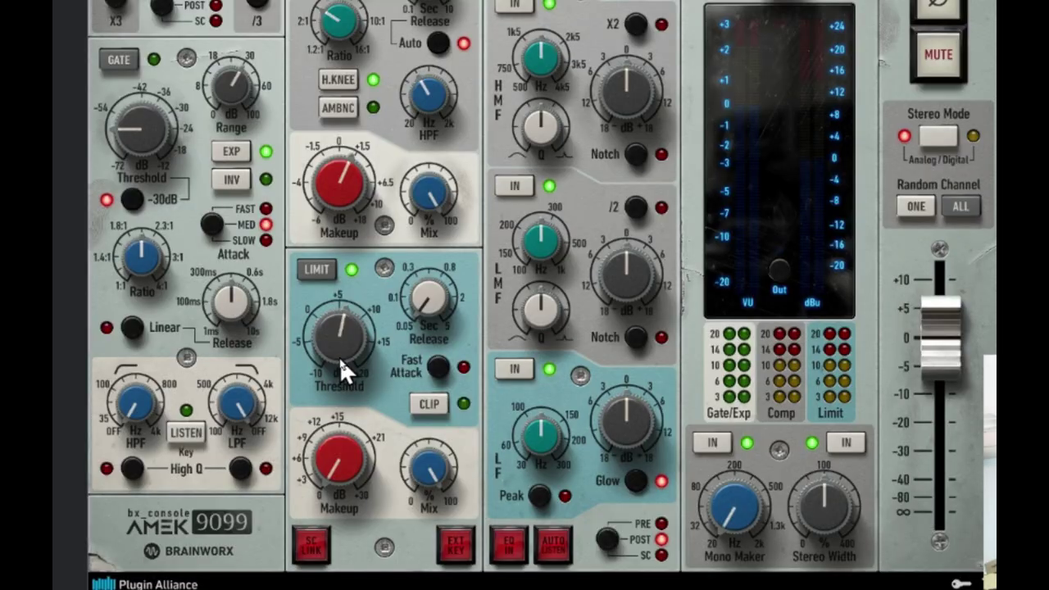
Switch on the limiter's Fast Attack, raise its threshold above +10 dB for comparison, and settle it between +5 and +10 dB
left_click_drag(344, 339, 346, 336)
mouse_move(345, 328)
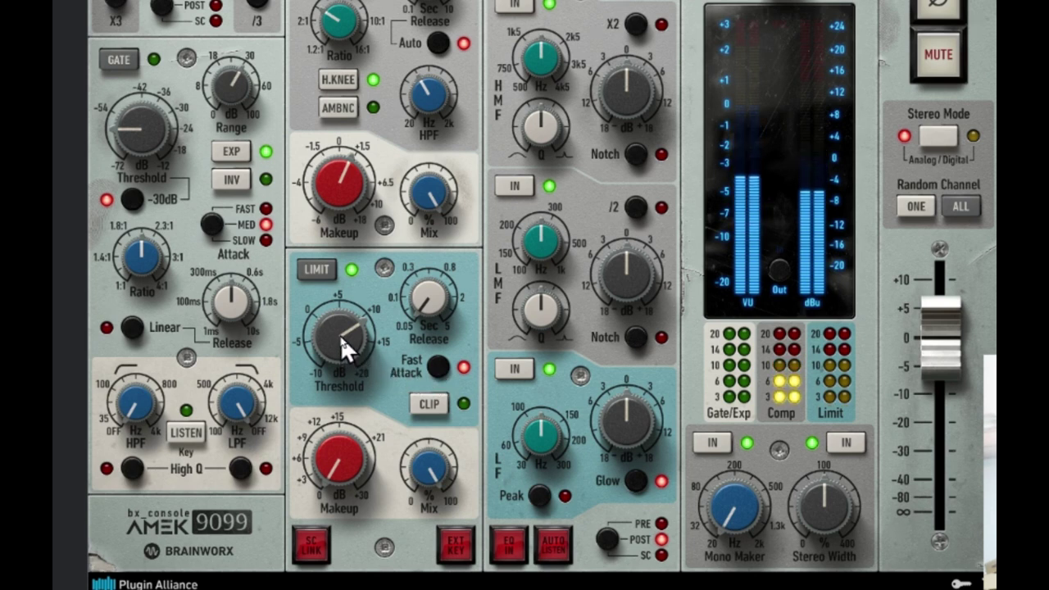
left_click_drag(341, 335, 341, 350)
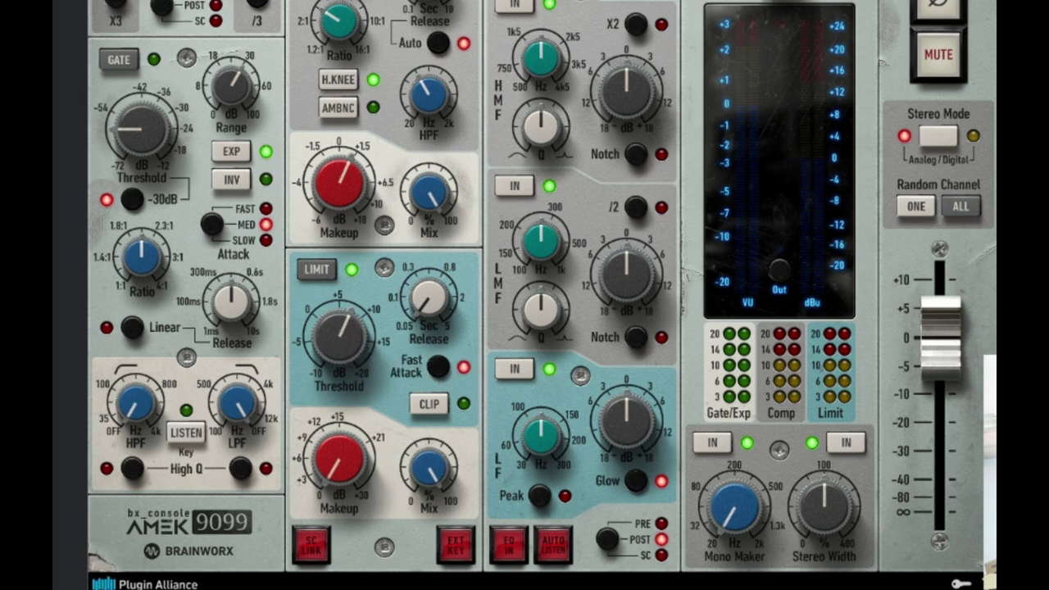
Switch the limiter's CLIP mode on for comparison and back off
key("space")
left_click(429, 403)
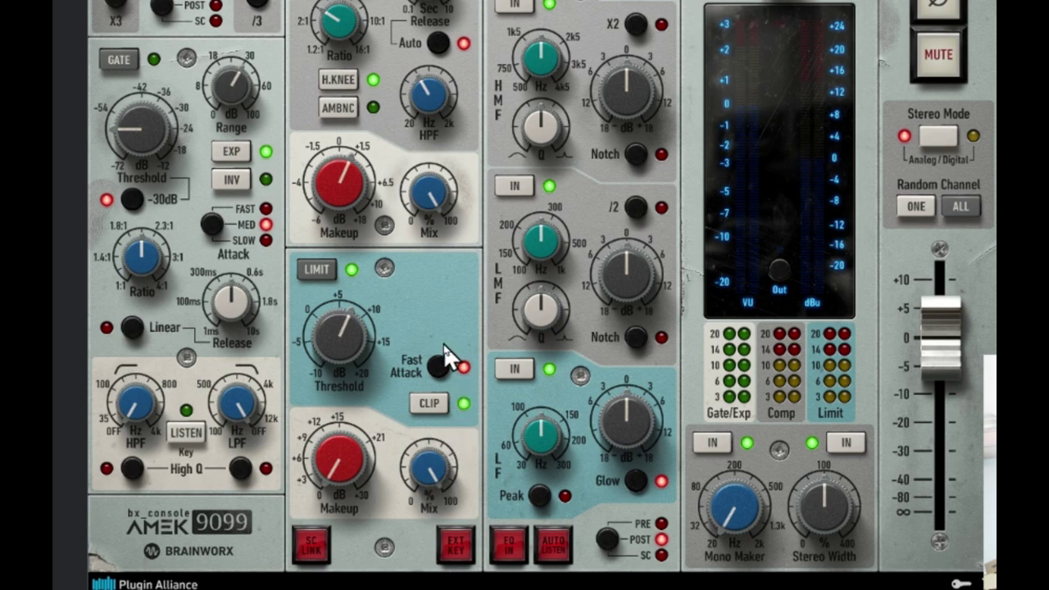
left_click(428, 405)
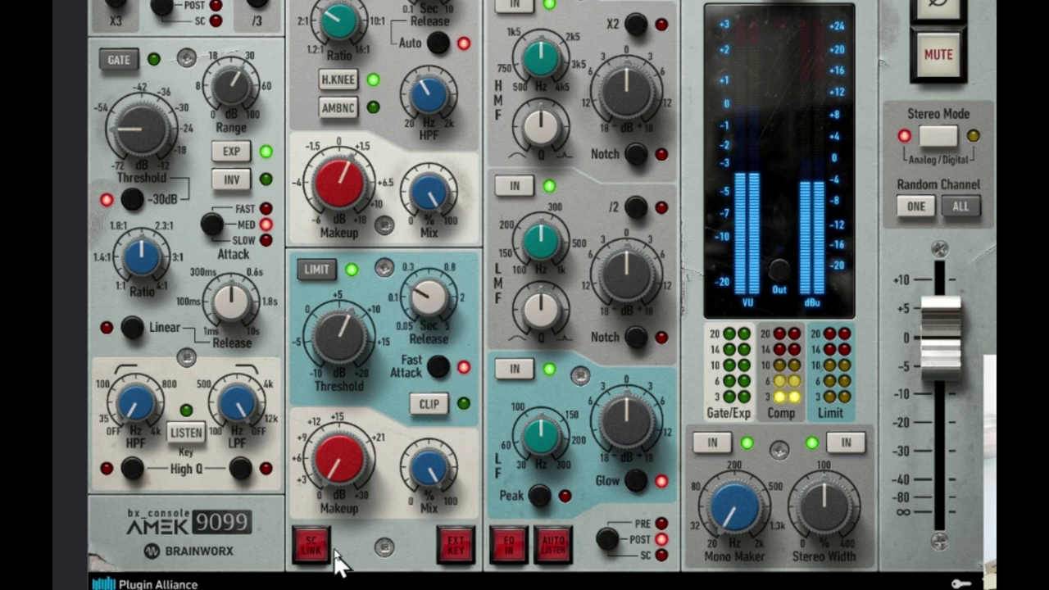
Raise the limiter's makeup gain slightly, bring it back down, and try its Mix control
mouse_move(336, 456)
left_click_drag(336, 456, 337, 447)
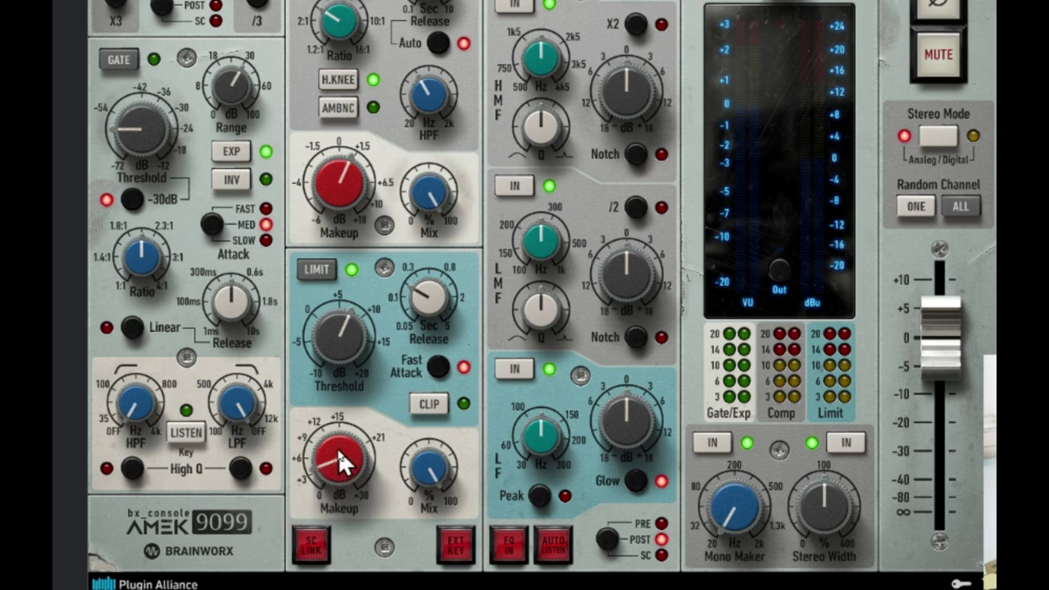
left_click_drag(338, 448, 338, 464)
left_click_drag(430, 481, 430, 508)
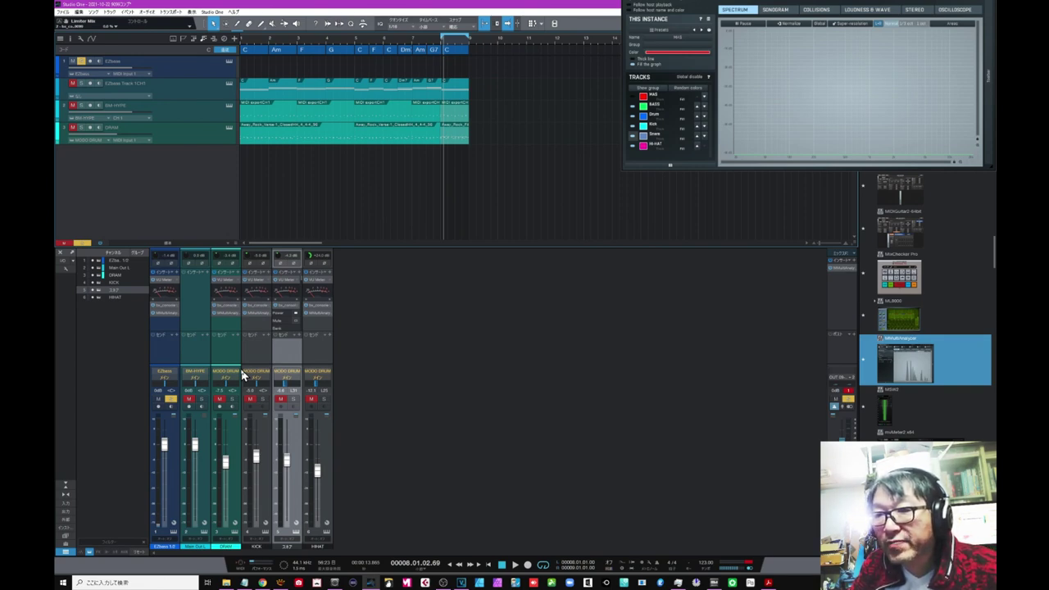
Solo the KICK channel and check the kit mixer of the MODO DRUM instrument
left_click(262, 399)
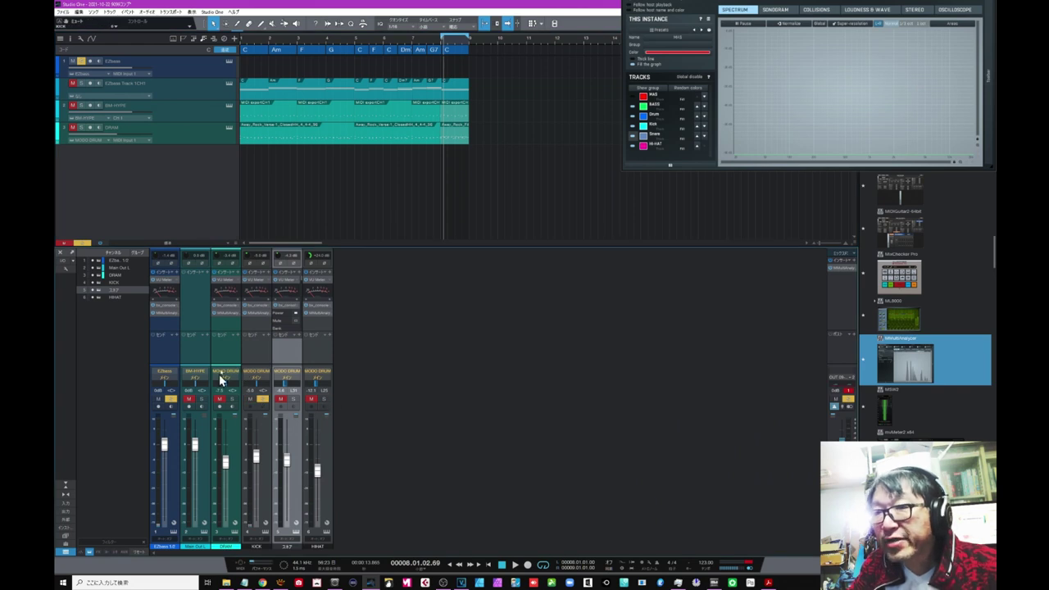
left_click(259, 383)
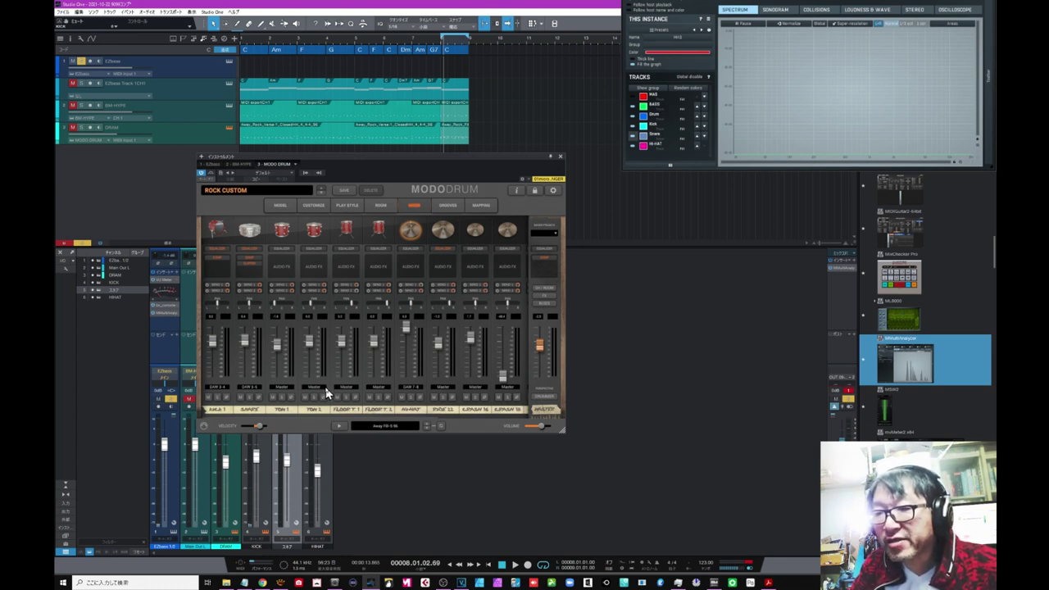
key("Escape")
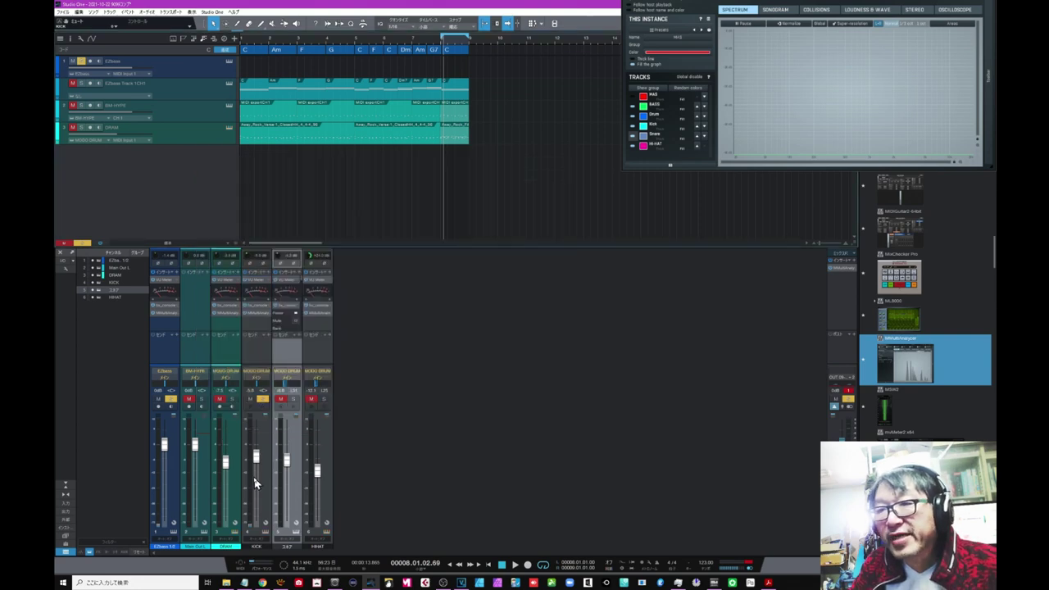
Check the KICK channel's VU Meter insert and open its bx_console AMEK 9099 plugin
left_click(263, 320)
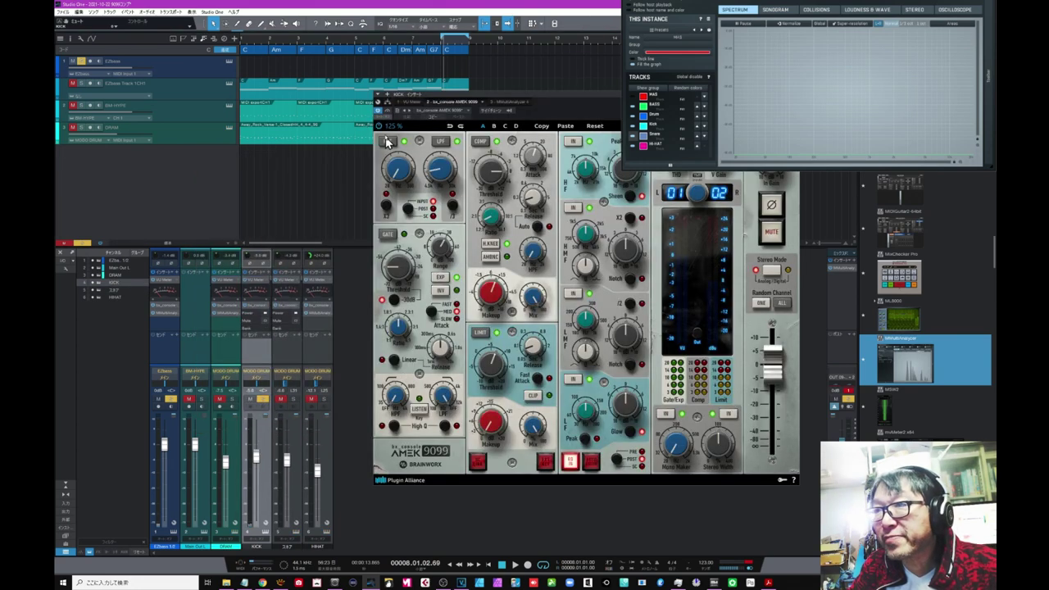
left_click(254, 285)
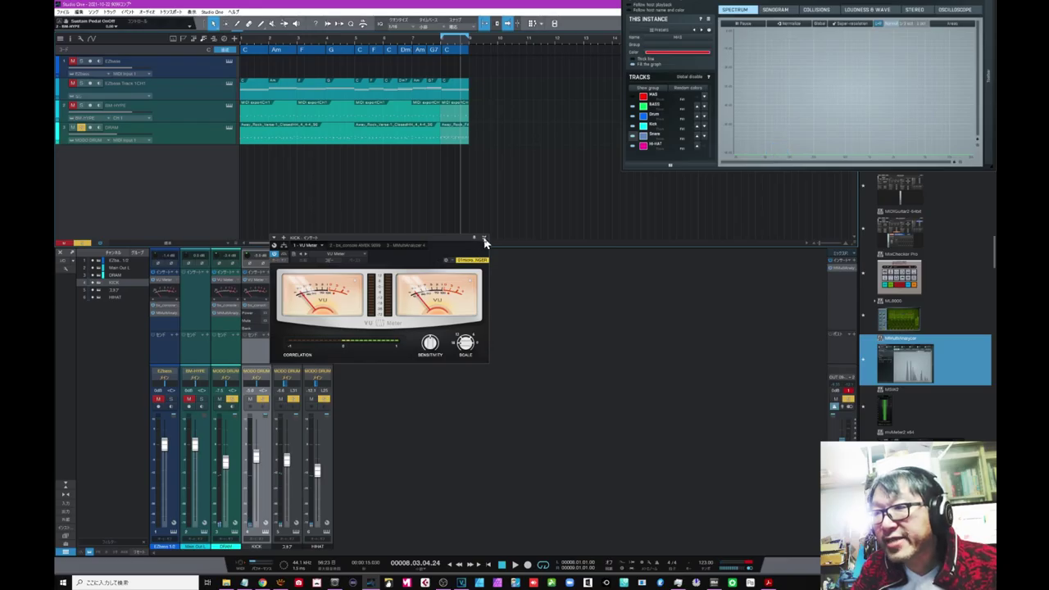
left_click(851, 99)
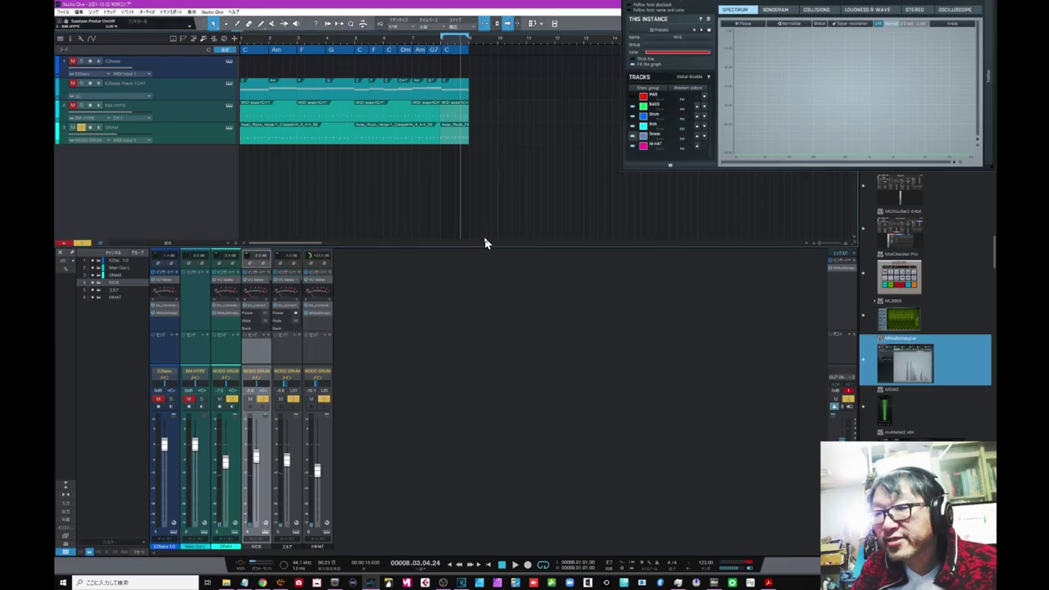
left_click(260, 308)
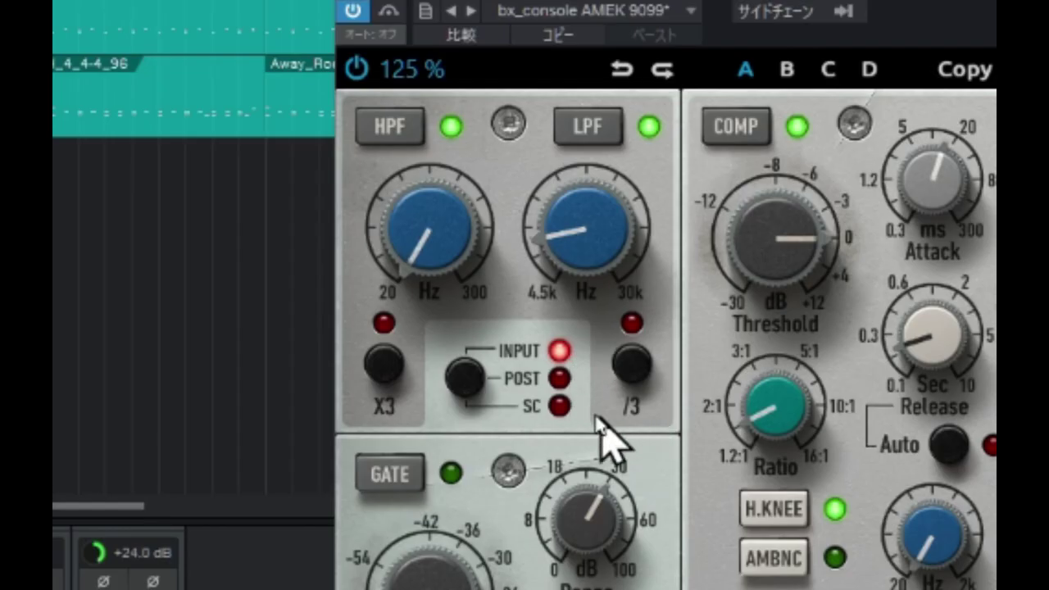
Compare the kick's LPF ranges, switch on /3, and lower the LPF cutoff to about the knob's midpoint
left_click(633, 367)
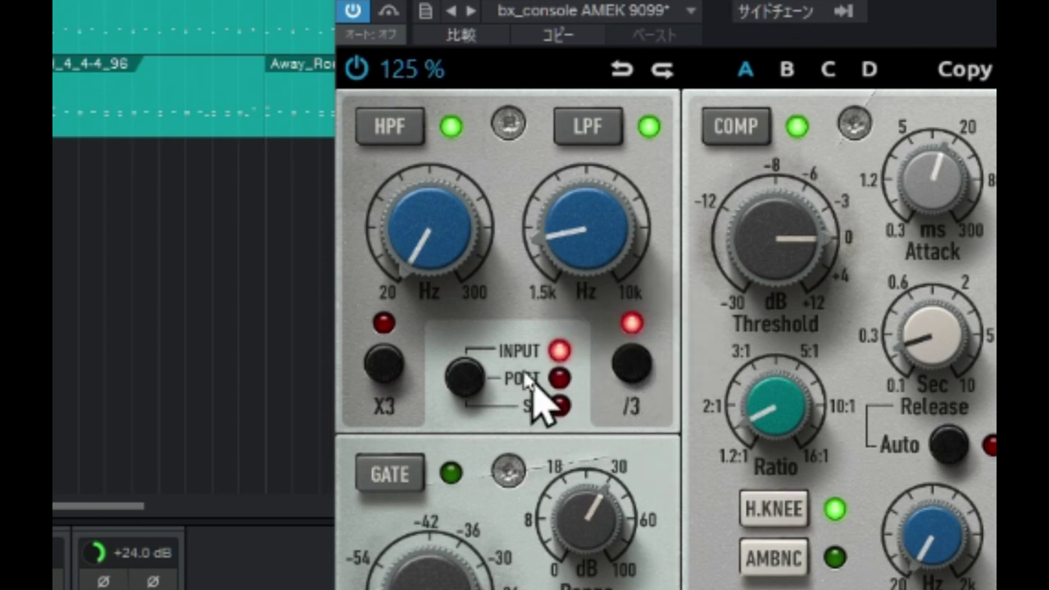
left_click(627, 374)
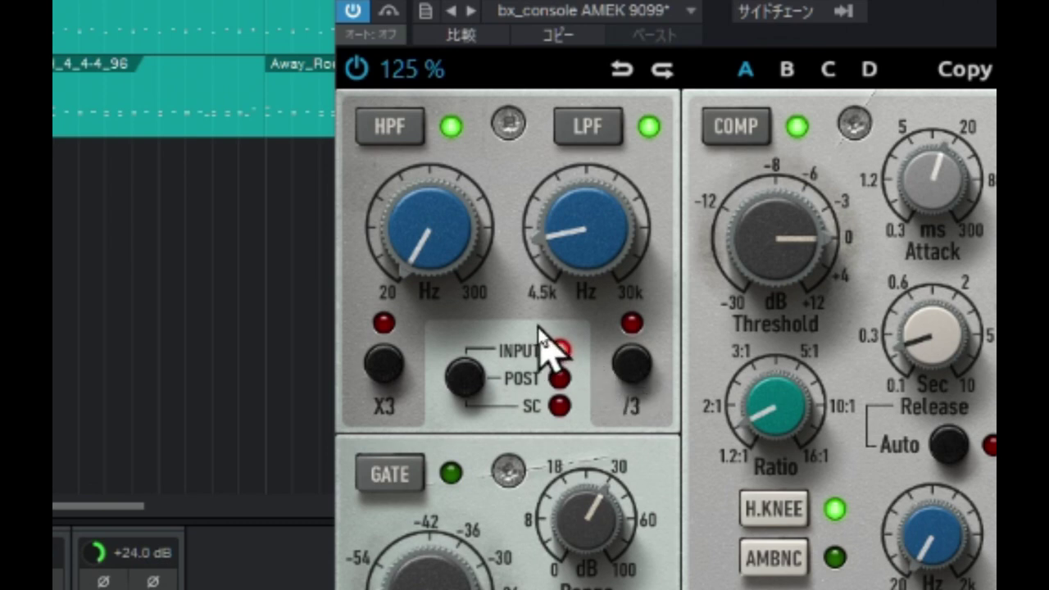
left_click(630, 369)
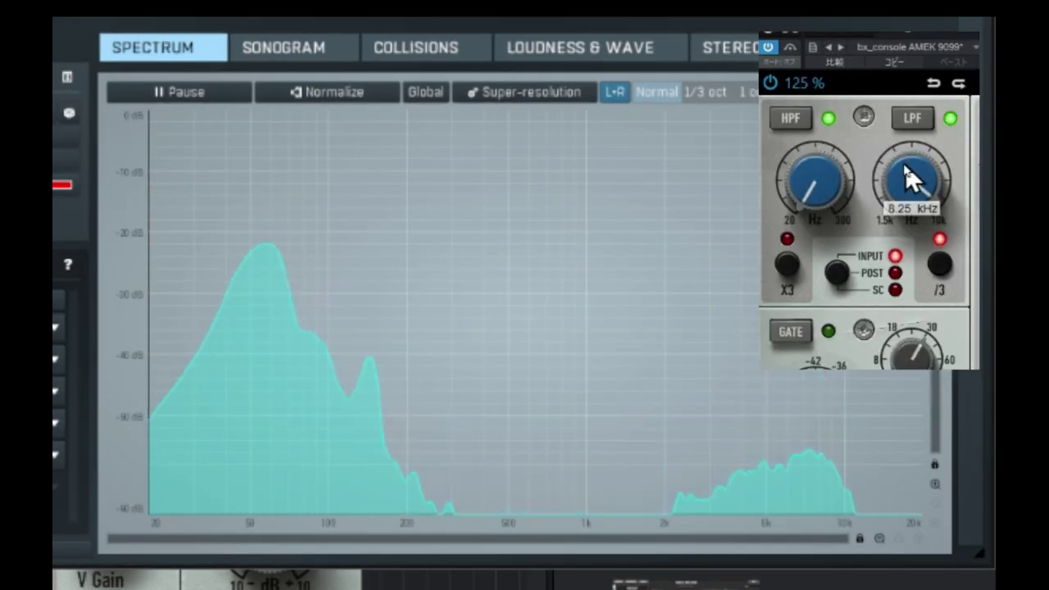
left_click_drag(906, 164, 892, 228)
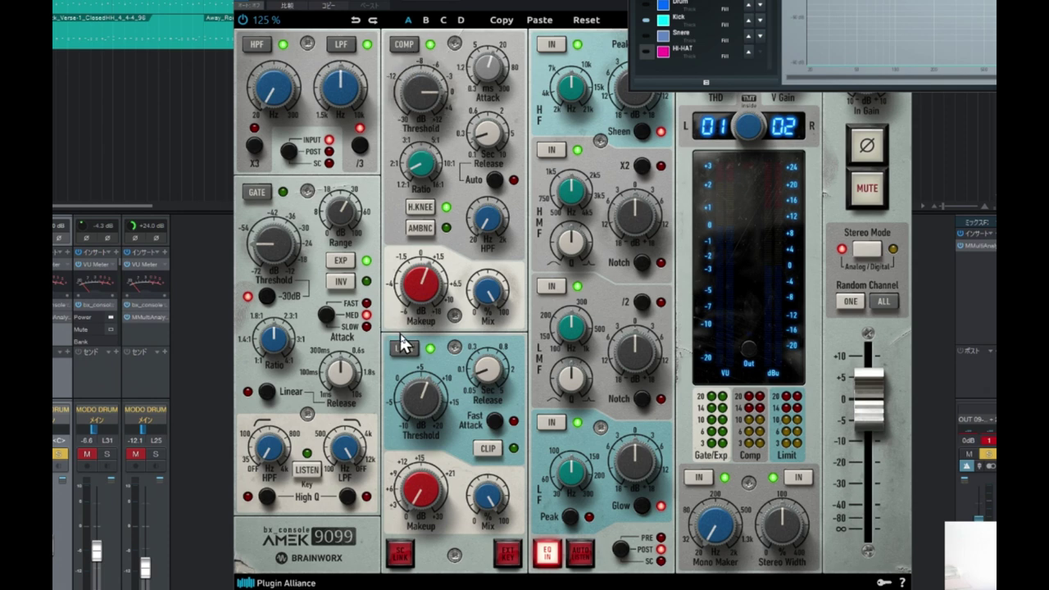
Play the kick, lower the compressor threshold to between -12 and -8 dB, and adjust the attack time
key("space")
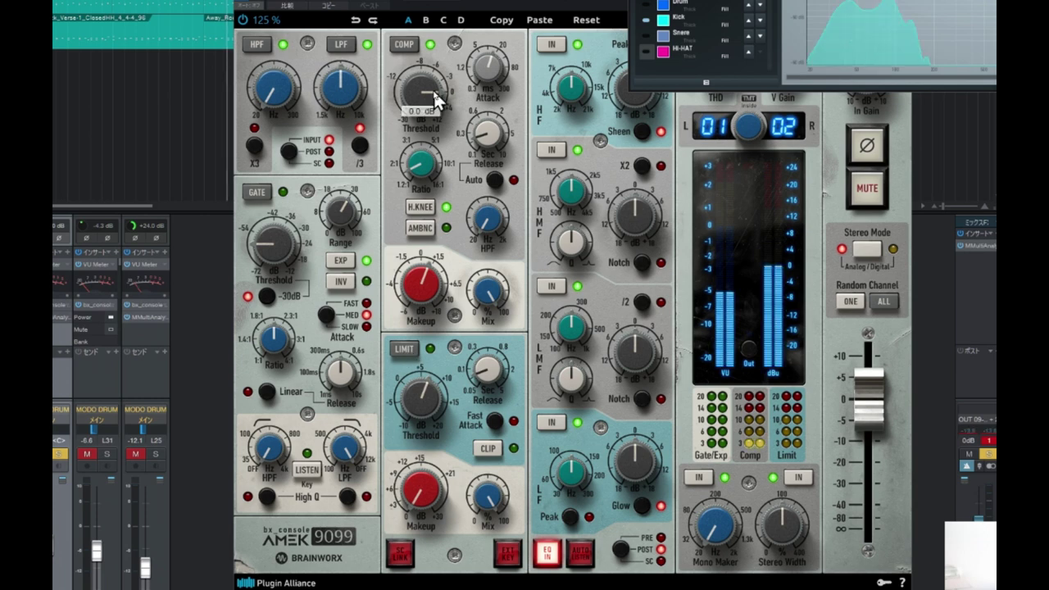
left_click_drag(429, 99, 427, 145)
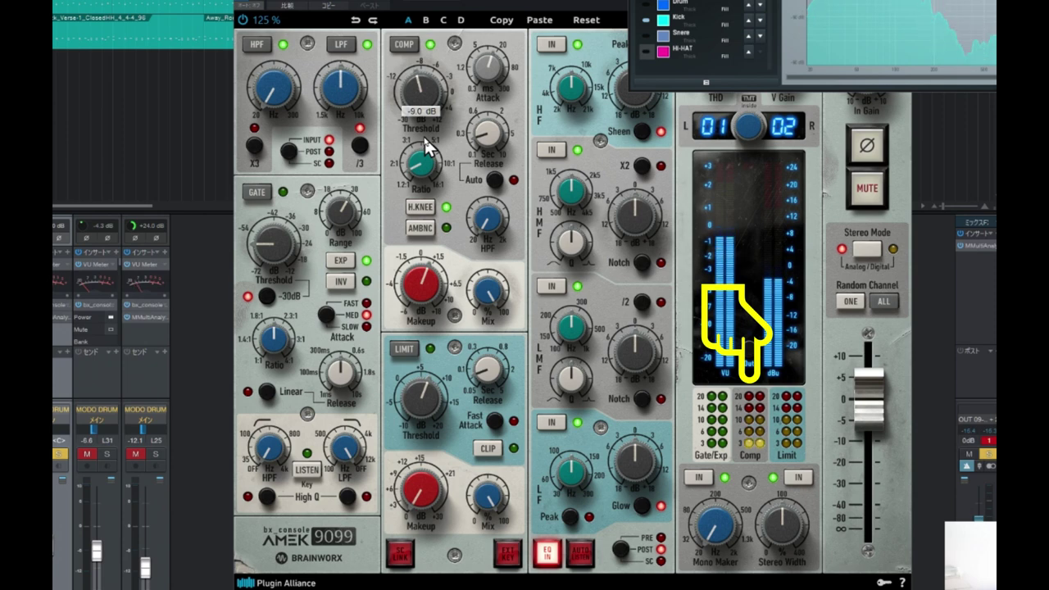
left_click_drag(425, 148, 427, 157)
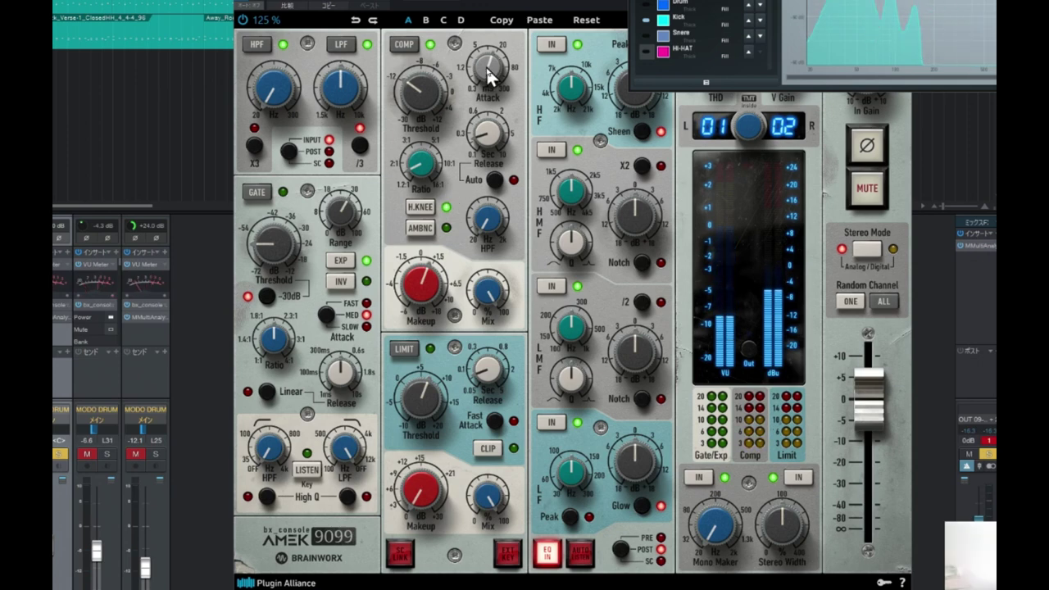
left_click_drag(486, 66, 489, 18)
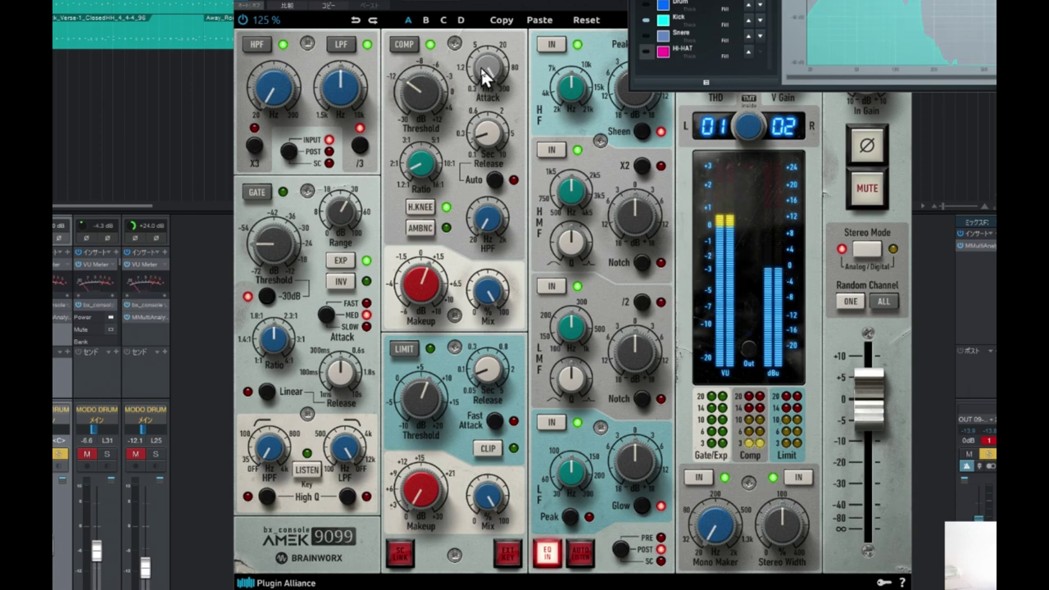
Lengthen the kick compressor's attack to about 80 ms and shorten its release to about 0.1 s with Auto release on
left_click_drag(480, 70, 485, 95)
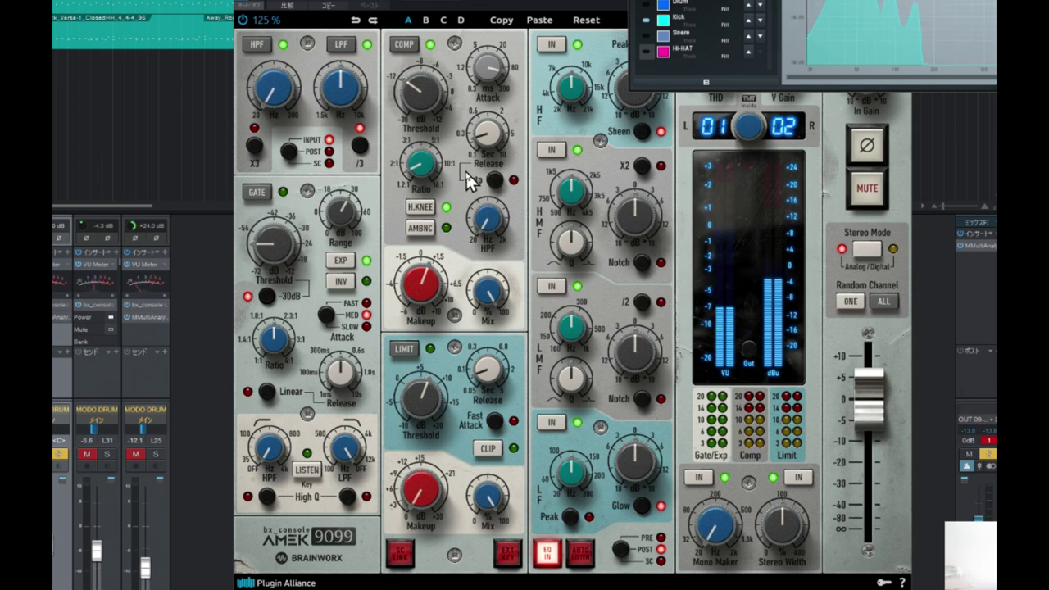
left_click_drag(483, 137, 508, 59)
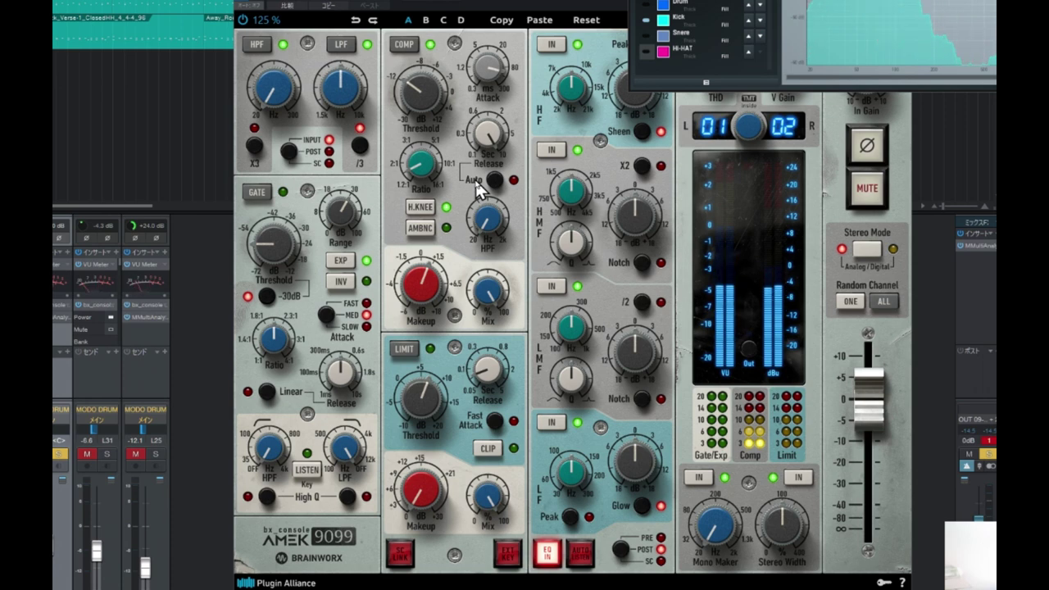
left_click_drag(489, 139, 481, 238)
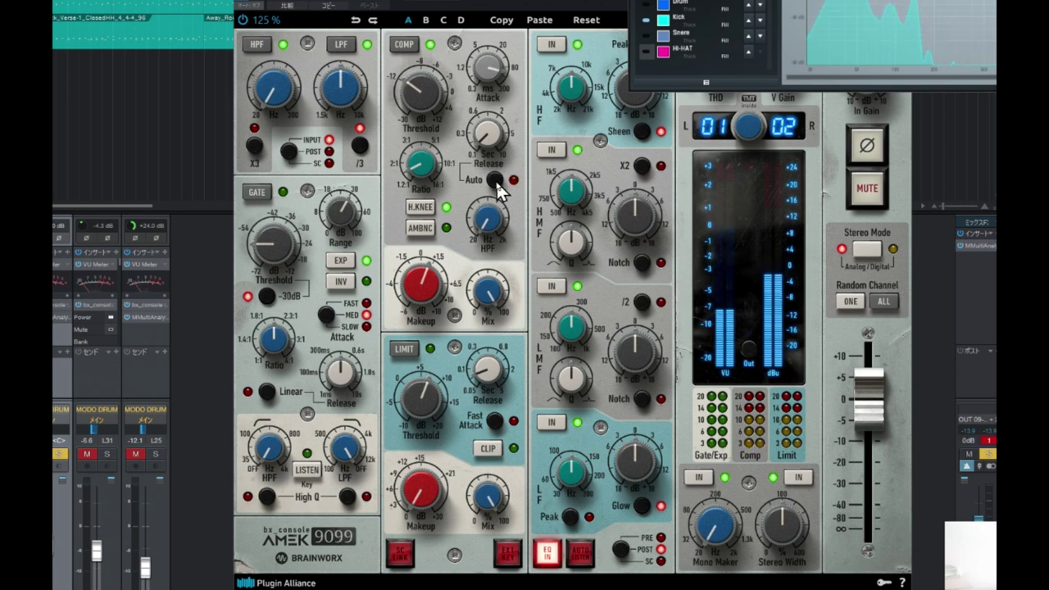
key("space")
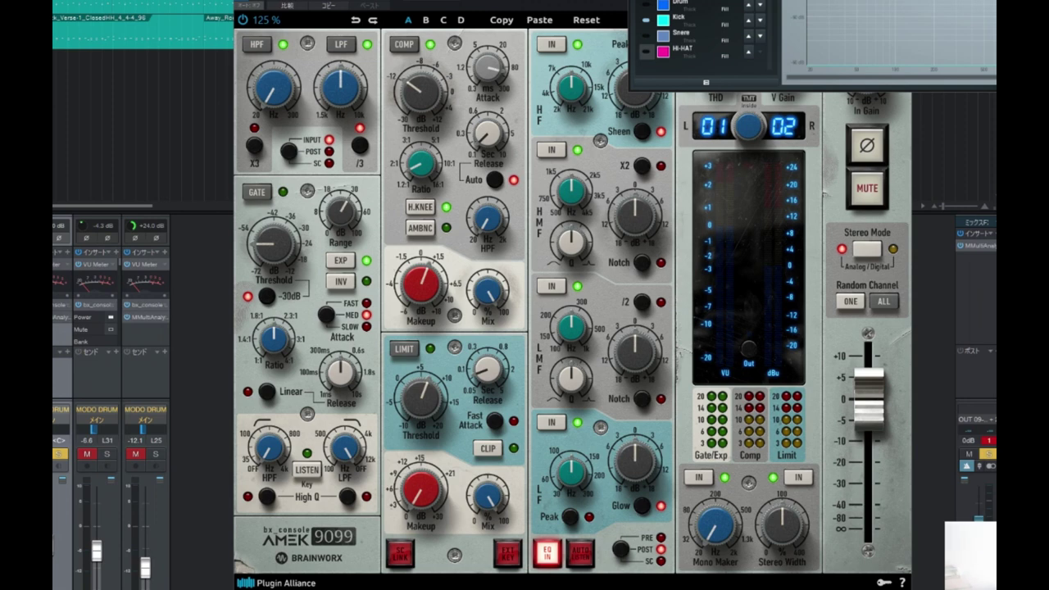
Play the kick and compare compressor ratios from 1.2:1 upward, settling between 5:1 and 10:1
key("space")
mouse_move(422, 167)
left_click_drag(423, 167, 443, 174)
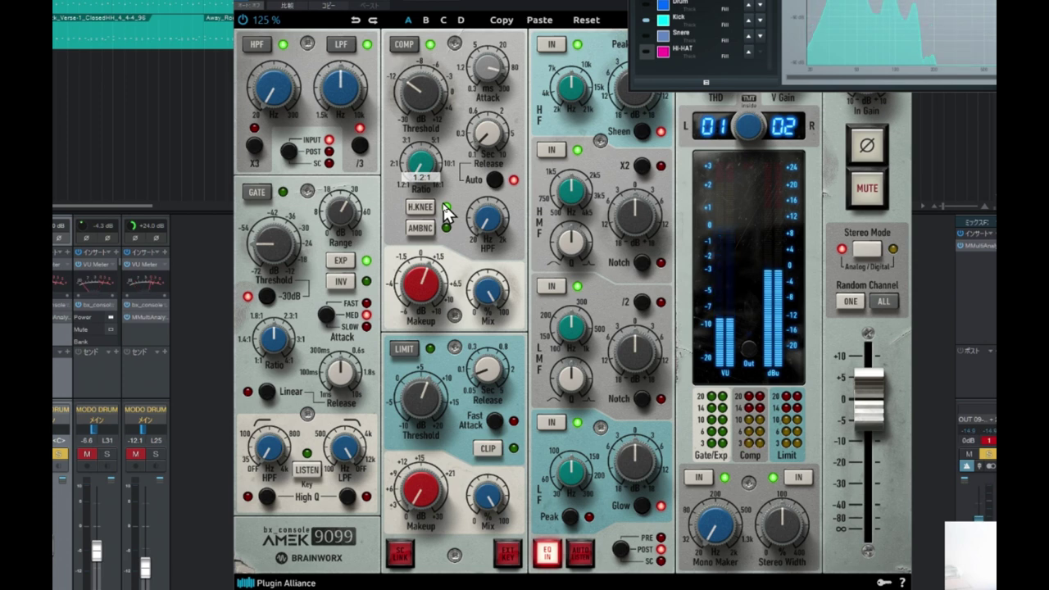
left_click_drag(442, 189, 441, 188)
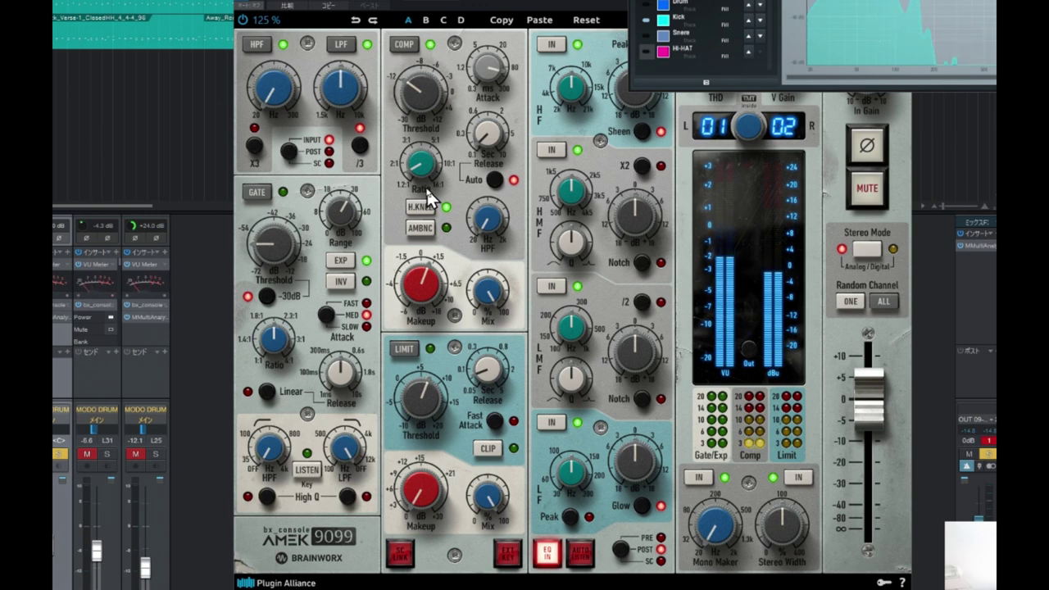
left_click_drag(423, 169, 430, 99)
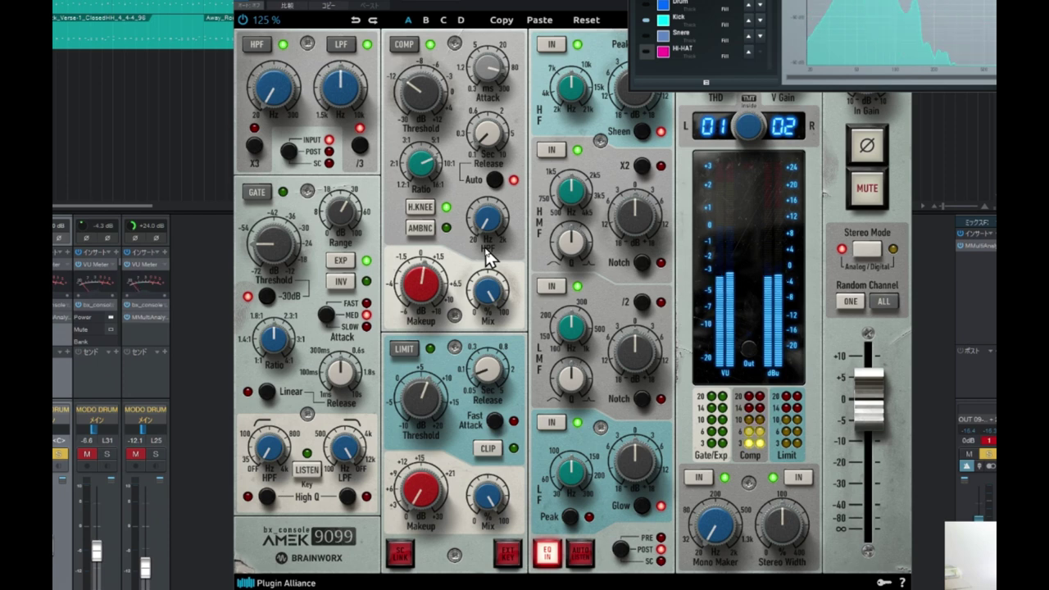
Sweep the kick compressor's HPF up to 2 kHz and back down, and stop playback
mouse_move(487, 222)
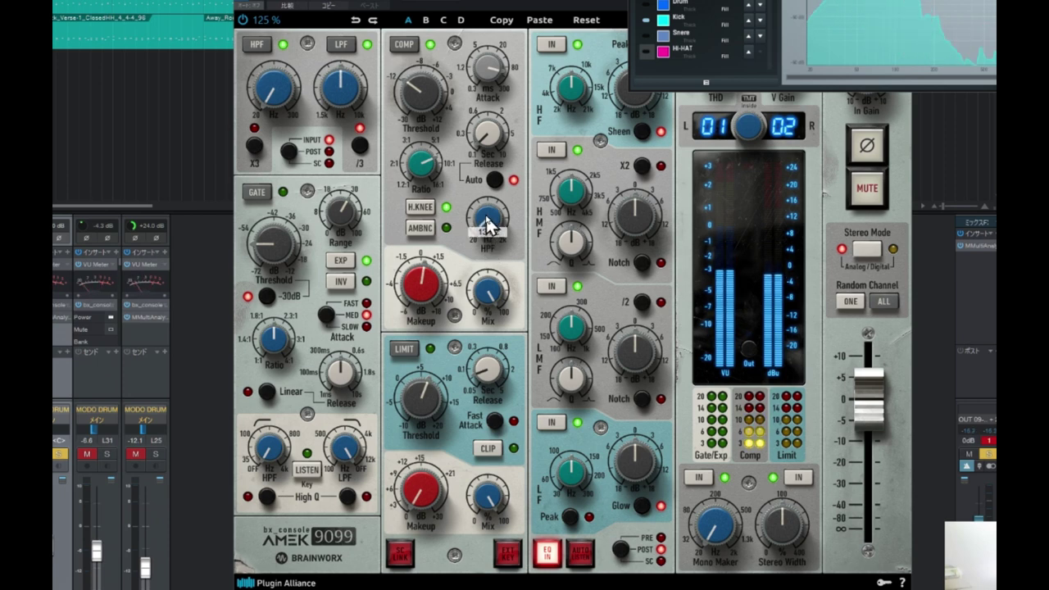
left_click_drag(487, 221, 495, 135)
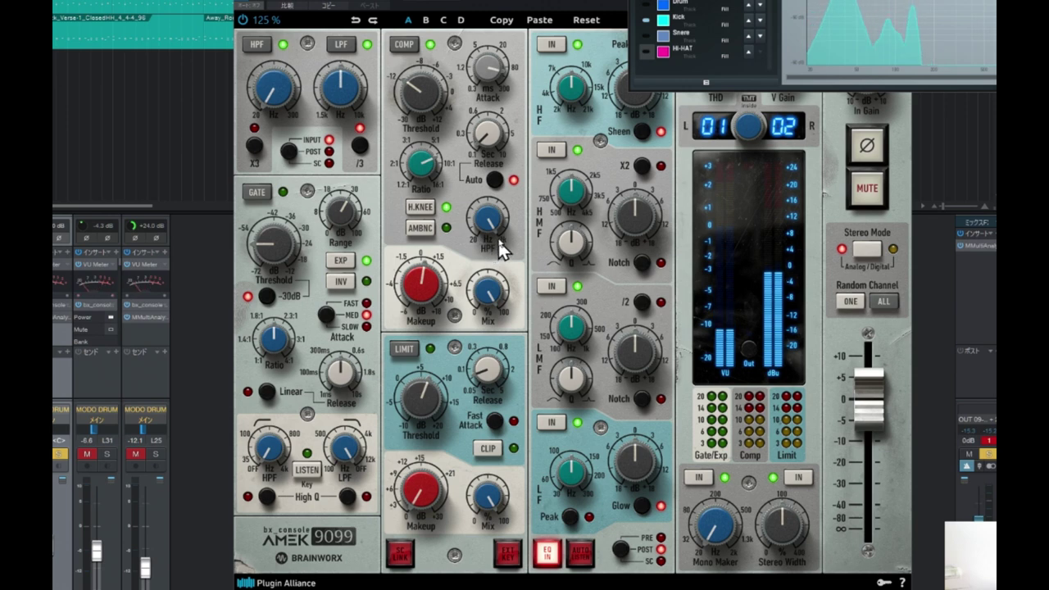
mouse_move(492, 219)
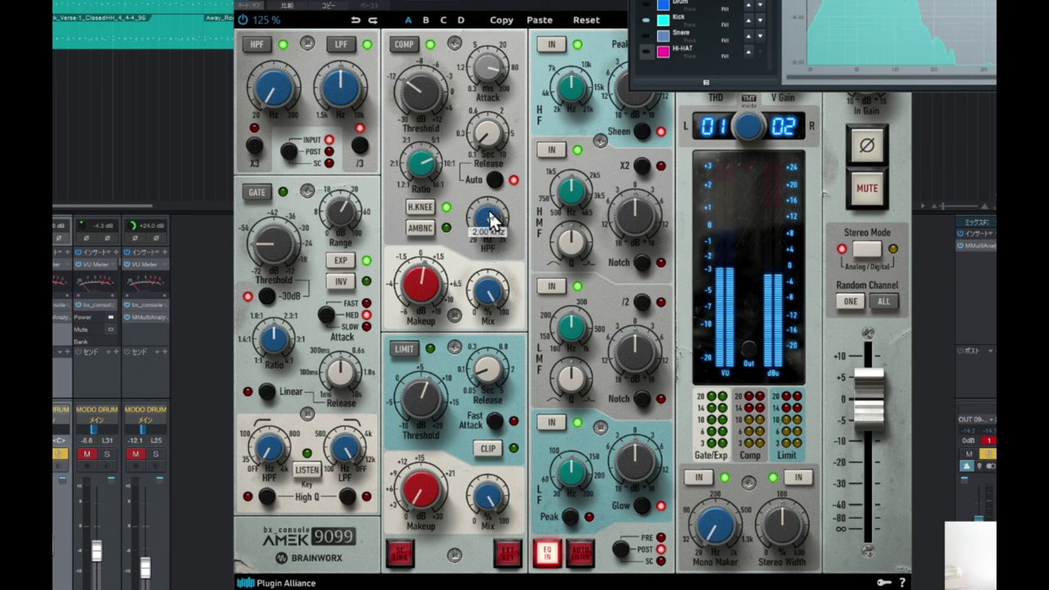
left_click_drag(488, 218, 485, 317)
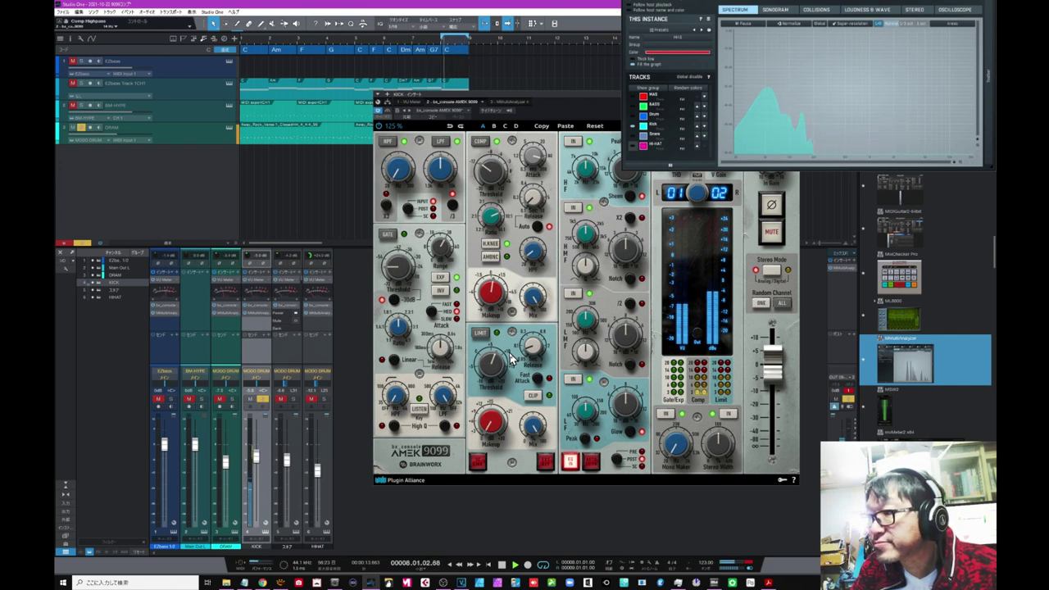
key("space")
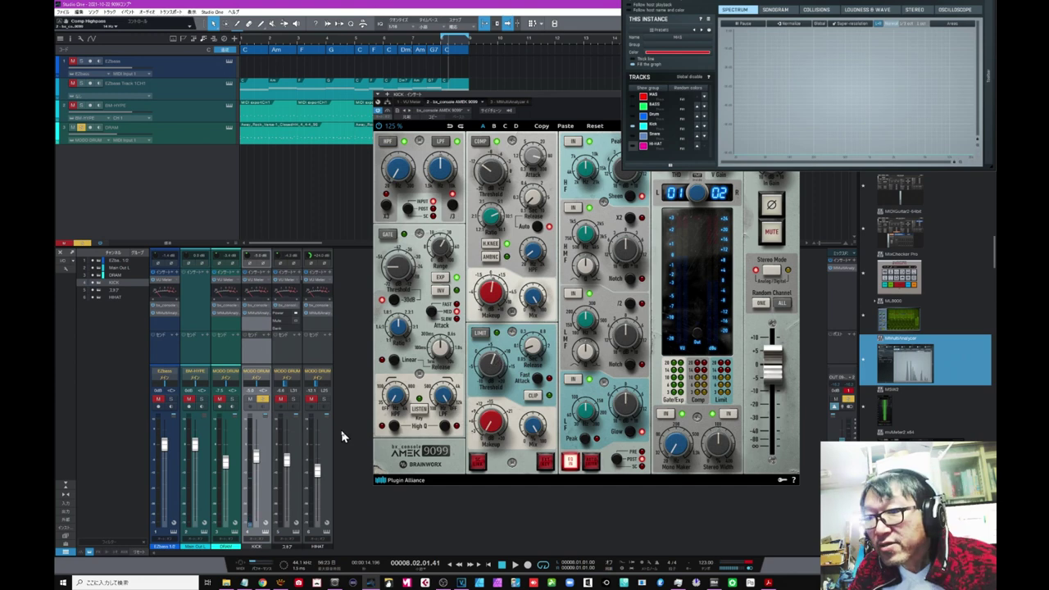
Switch the solo from KICK to the snare channel and play it with its bx_console AMEK 9099 open
left_click(268, 406)
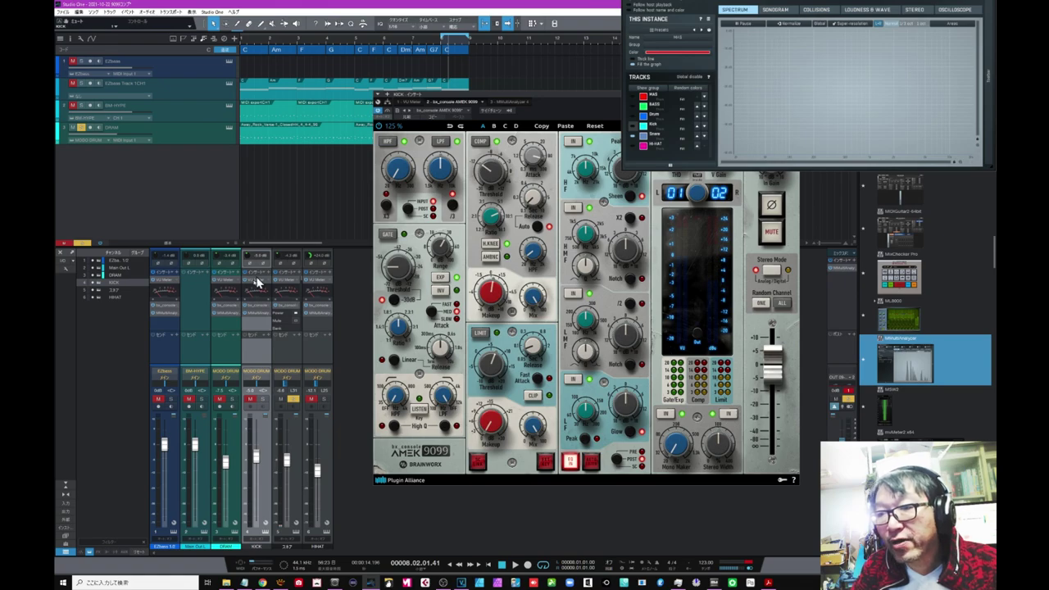
key("space")
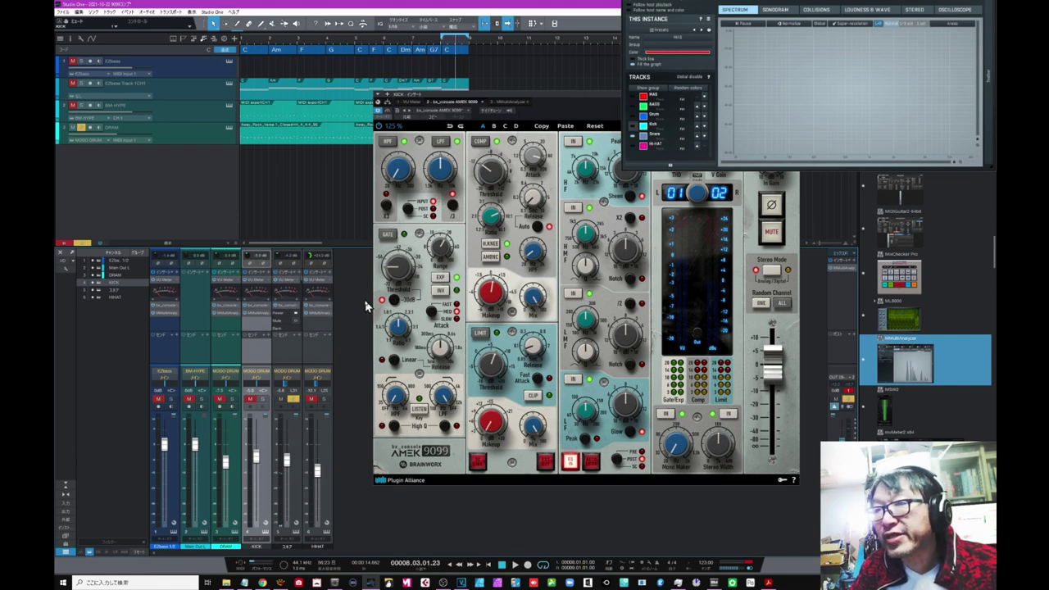
key("Down")
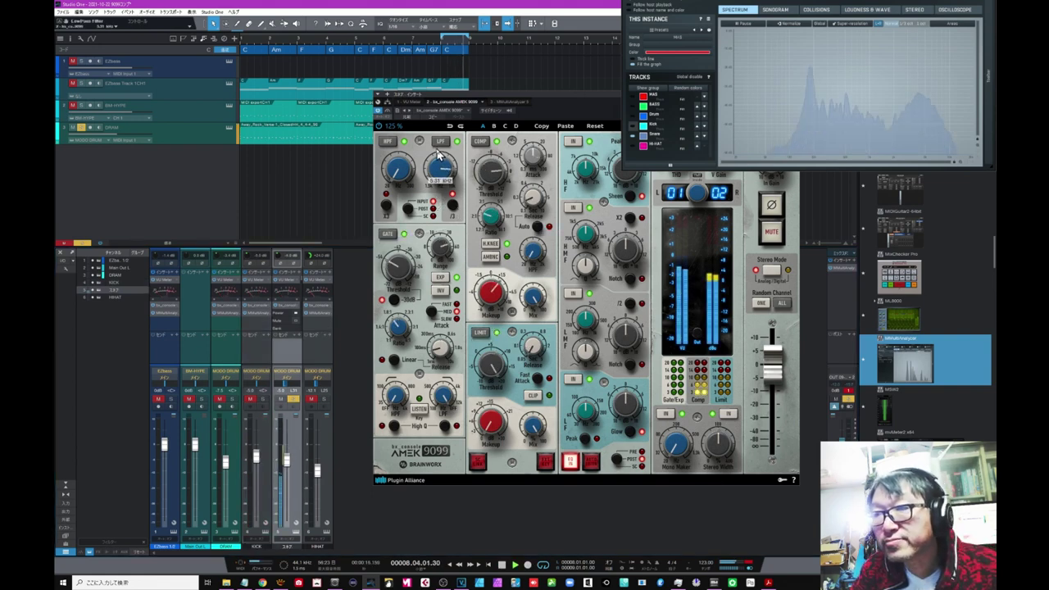
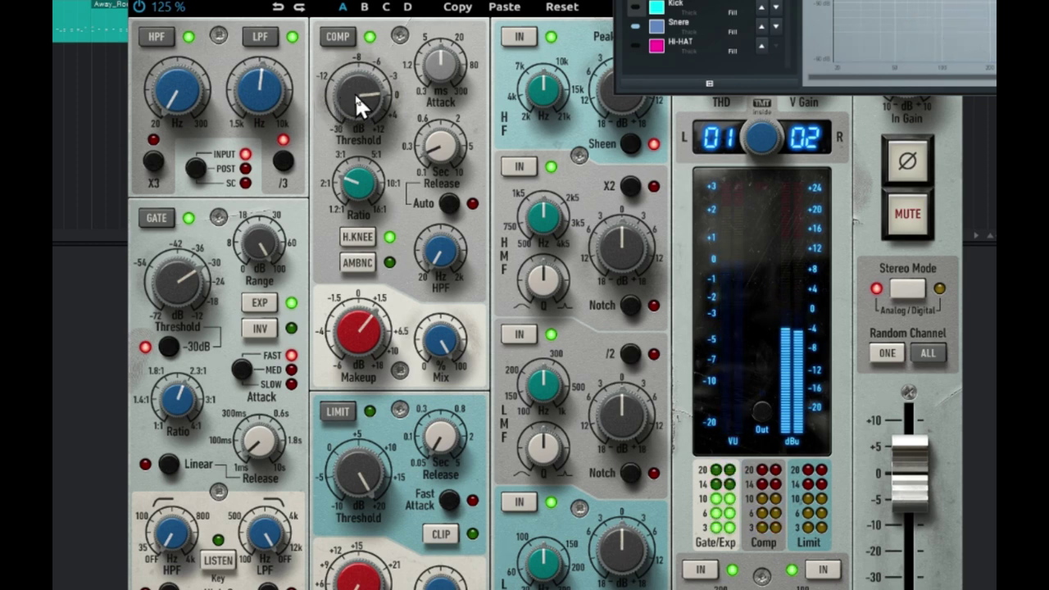
Lower the snare compressor's threshold to between -6 and -3 dB and adjust its attack to between 1.2 and 5 ms
left_click_drag(355, 92, 351, 109)
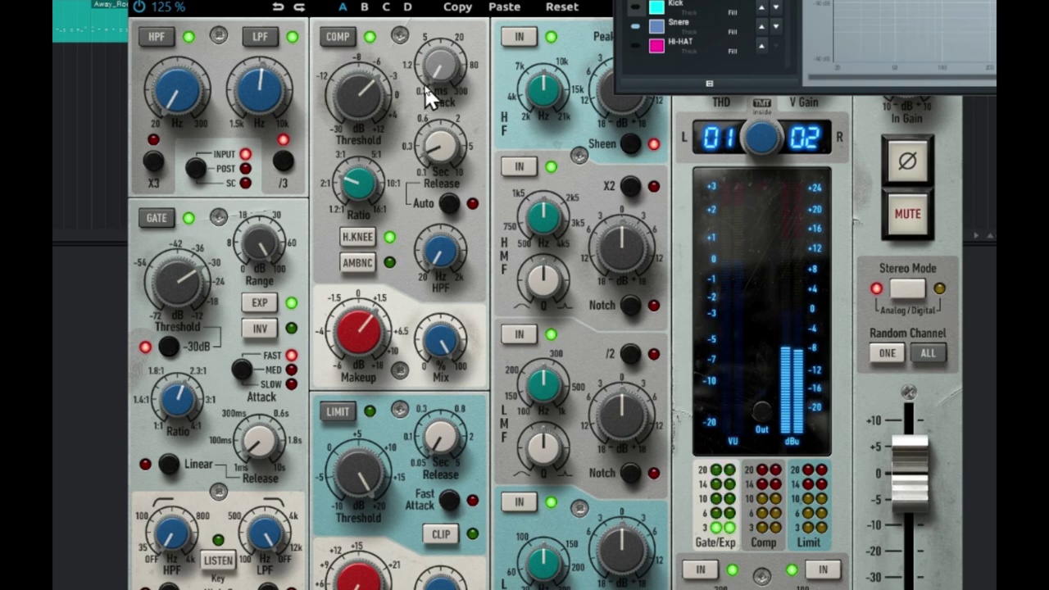
mouse_move(428, 70)
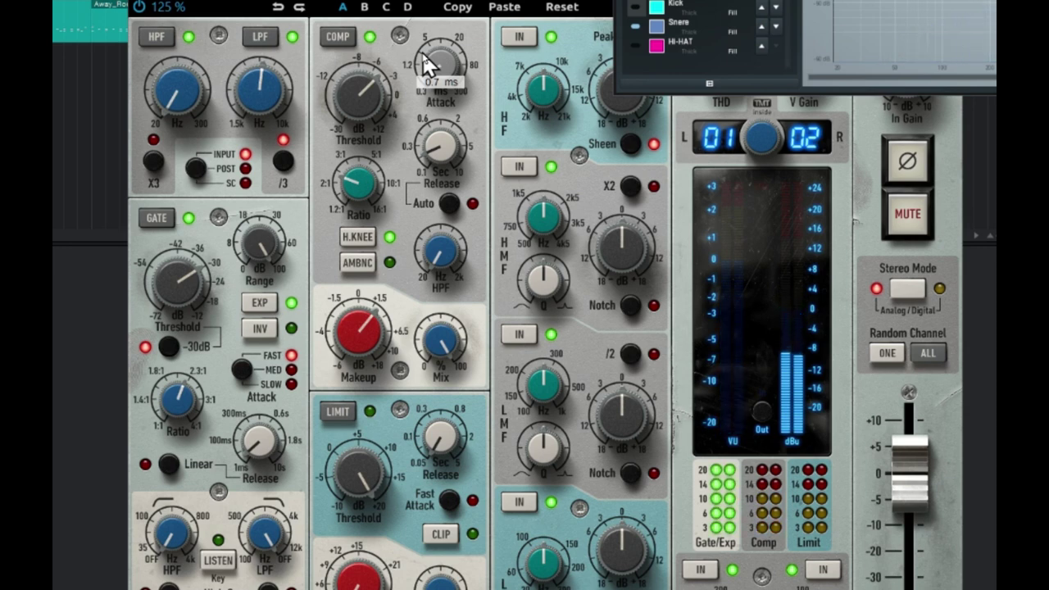
left_click_drag(447, 74, 442, 25)
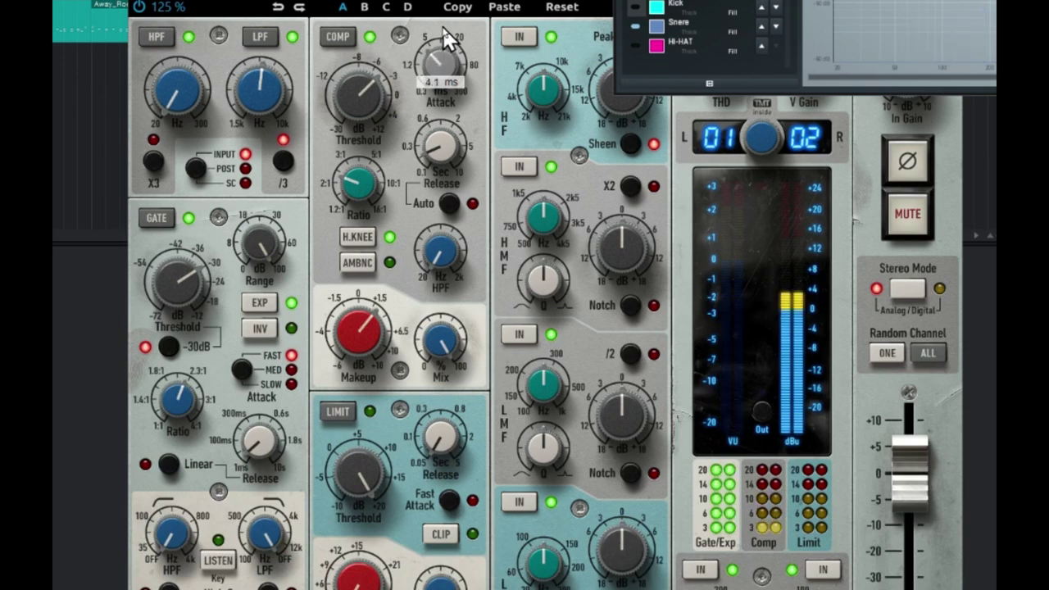
Try a long 8.7 s release on the snare compressor and bring it back to just under 0.3 s
left_click(435, 155)
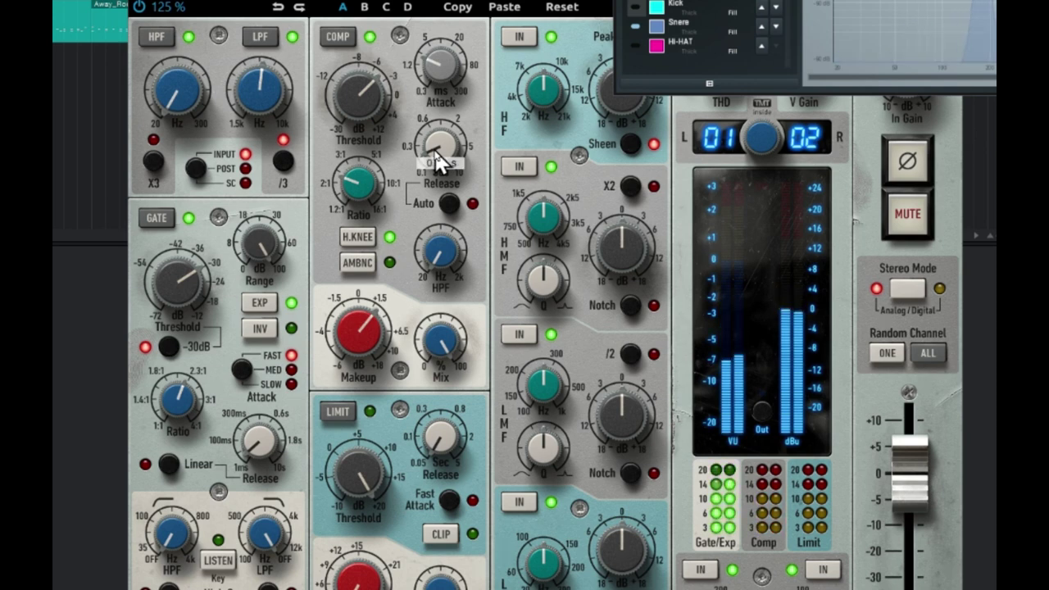
left_click_drag(435, 156, 418, 16)
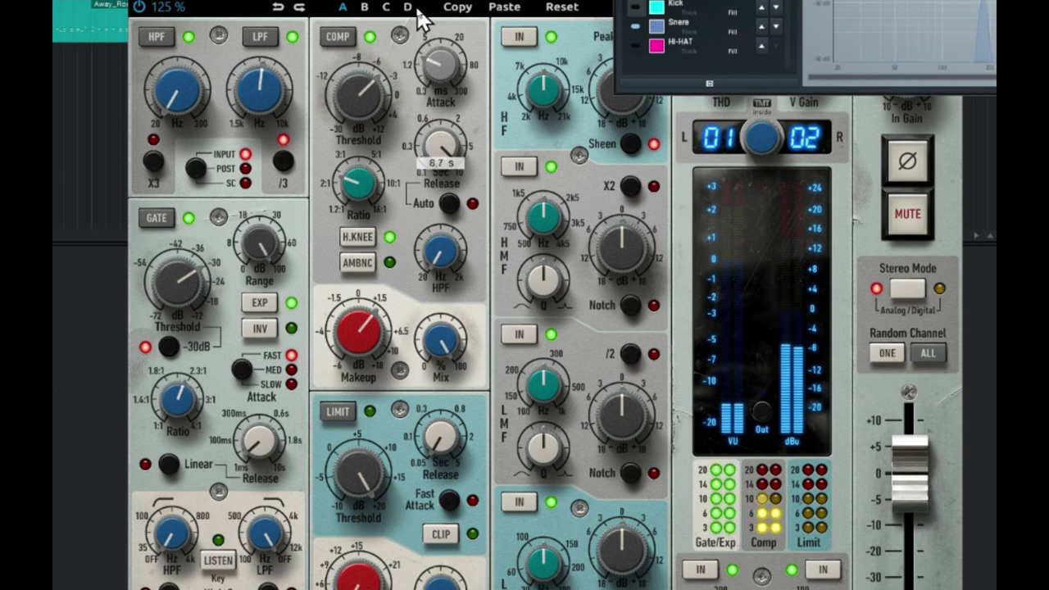
left_click_drag(418, 16, 409, 131)
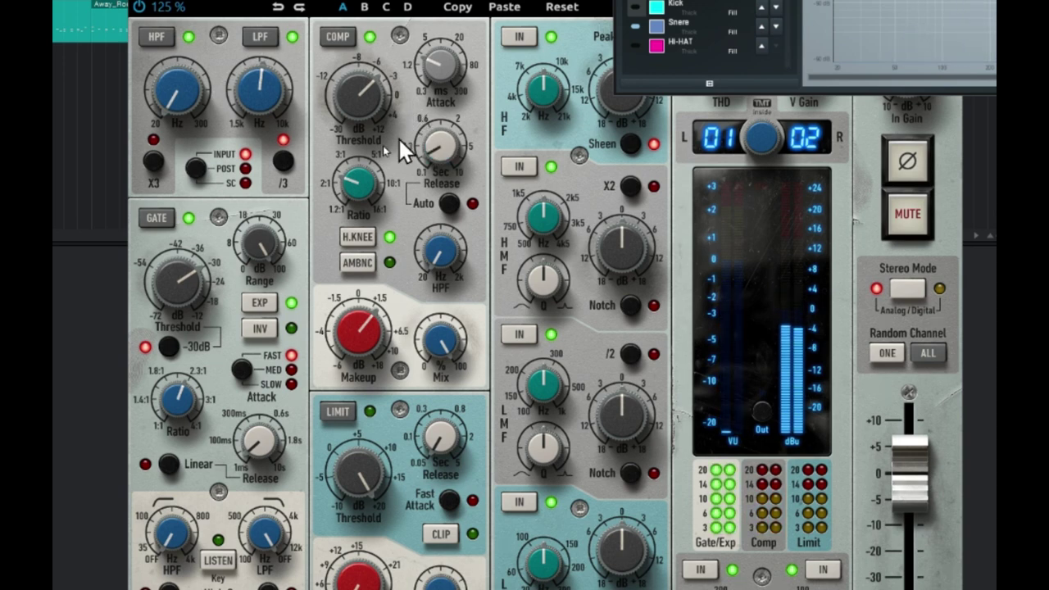
Set the snare compressor's ratio slightly below 2:1 and lower its threshold to about -6 dB
left_click_drag(353, 190, 332, 208)
mouse_move(339, 197)
left_click_drag(352, 197, 348, 176)
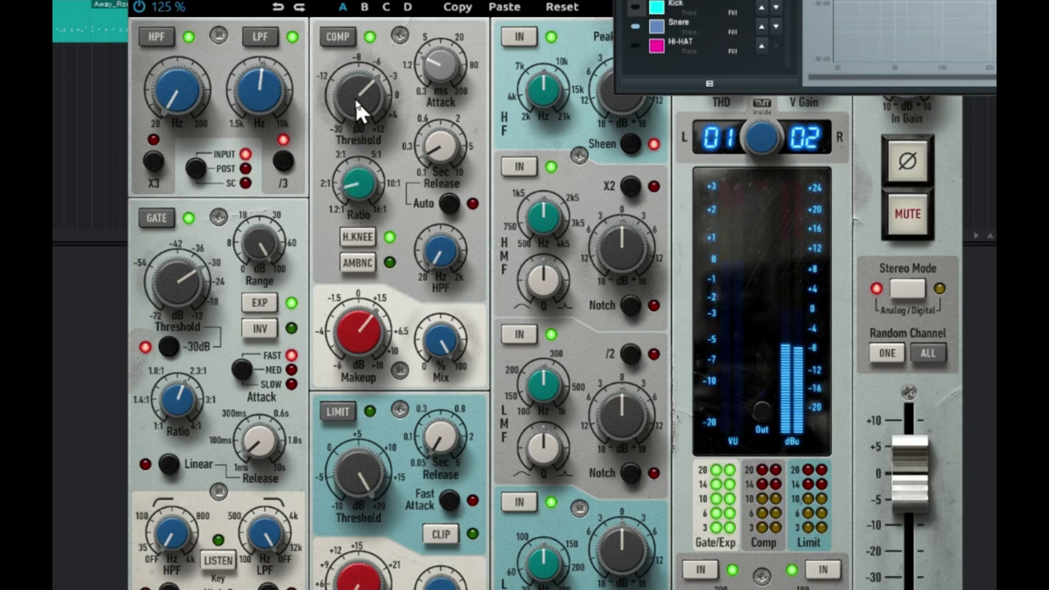
mouse_move(355, 96)
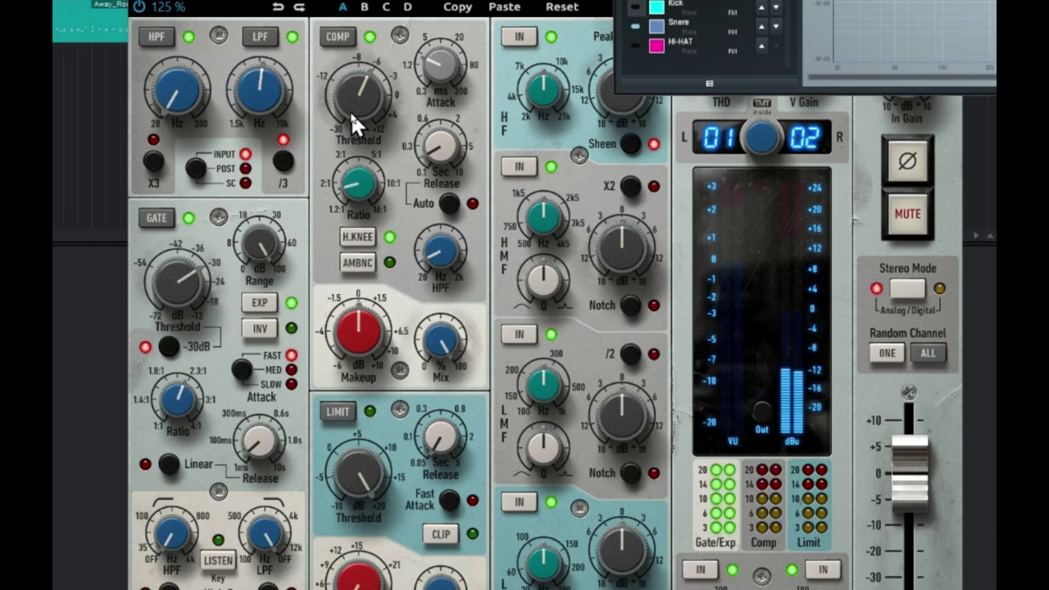
Compare the snare with its compressor bypassed and engaged, leaving the compressor on
left_click(342, 41)
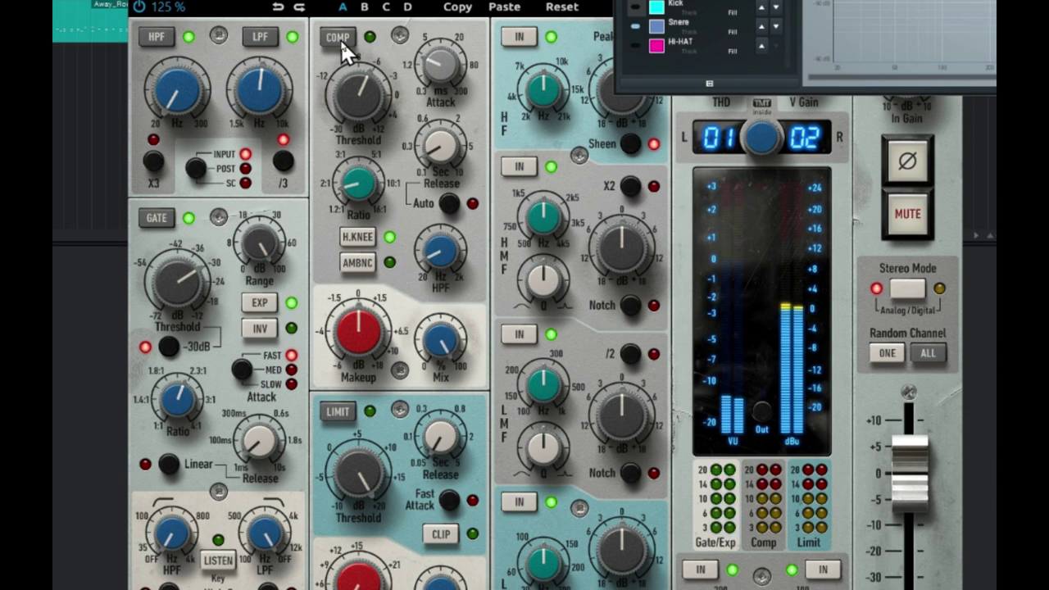
left_click(340, 39)
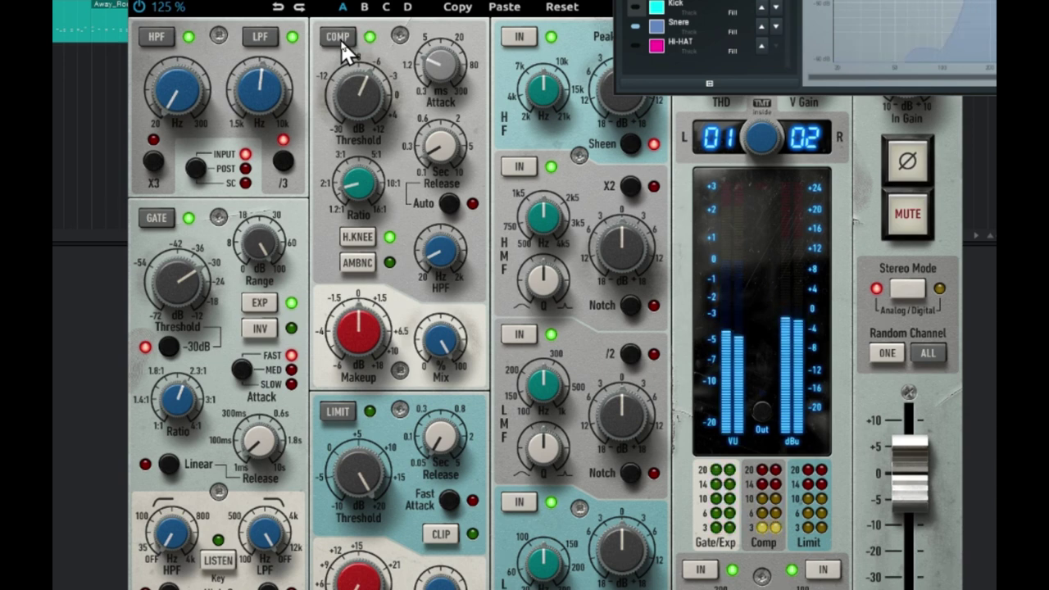
left_click(341, 39)
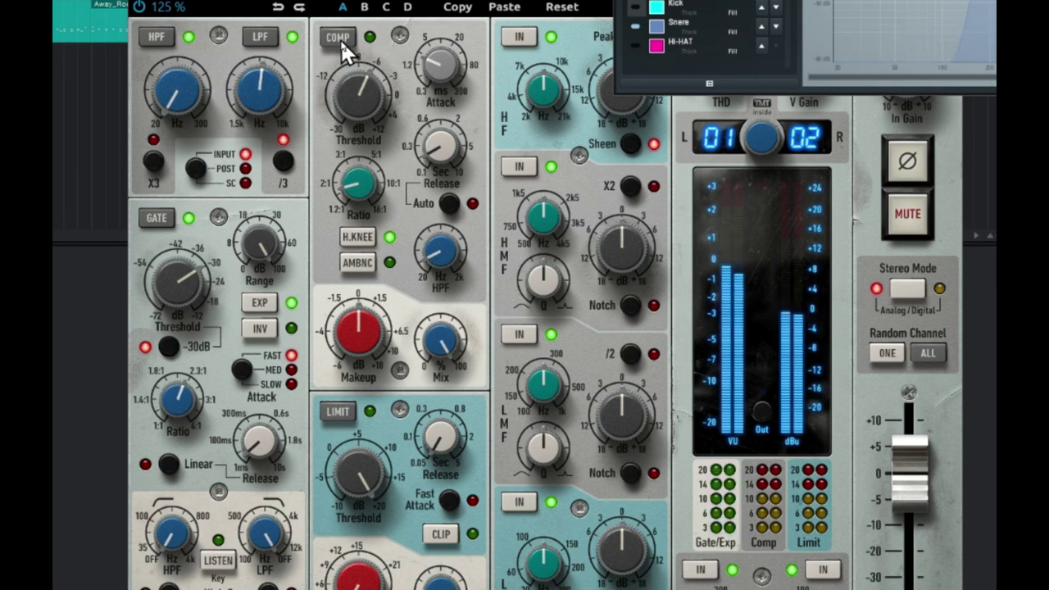
left_click(340, 39)
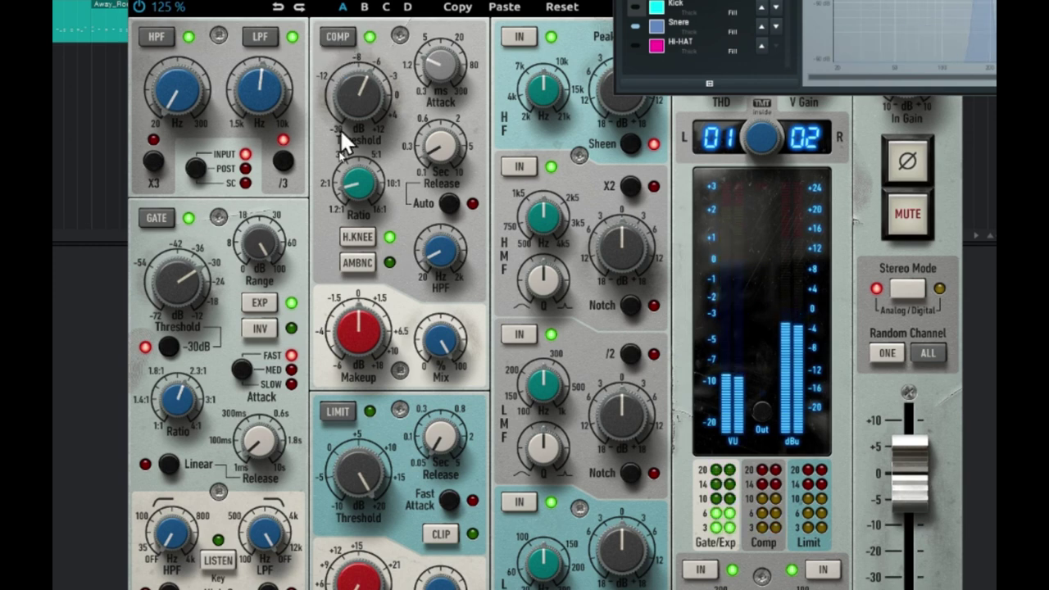
Raise the snare compressor's makeup gain to about +3 dB and audition the AMBNC mode, leaving it off
left_click_drag(349, 335, 352, 318)
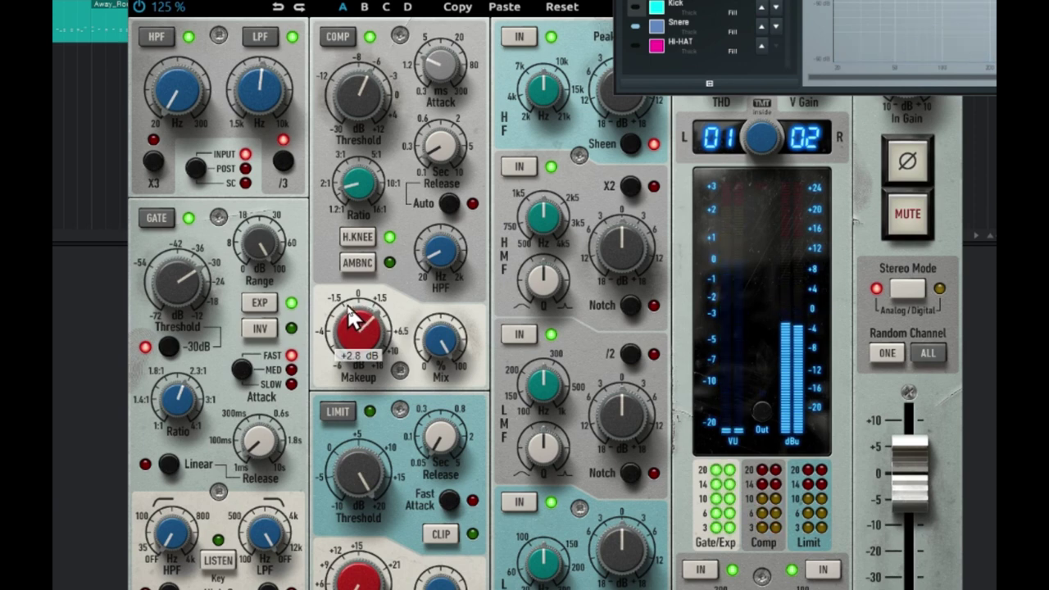
left_click_drag(351, 319, 351, 317)
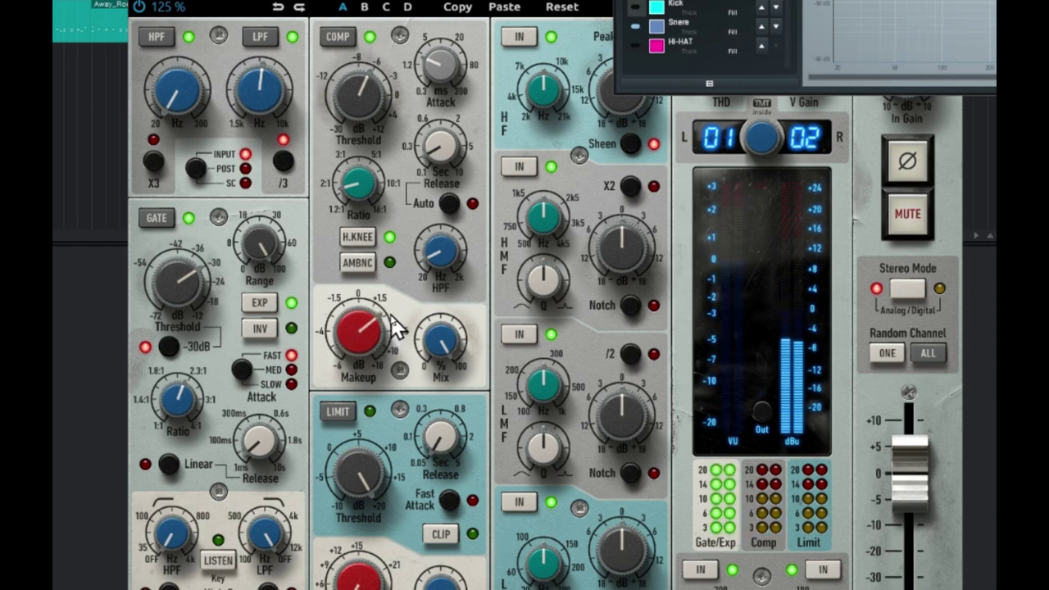
left_click(361, 267)
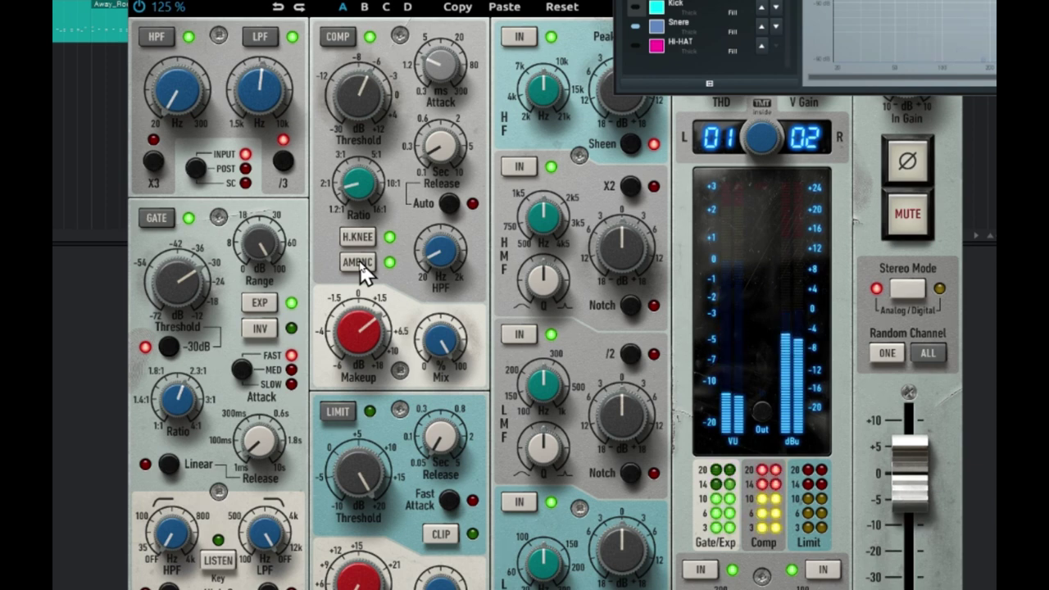
left_click(358, 262)
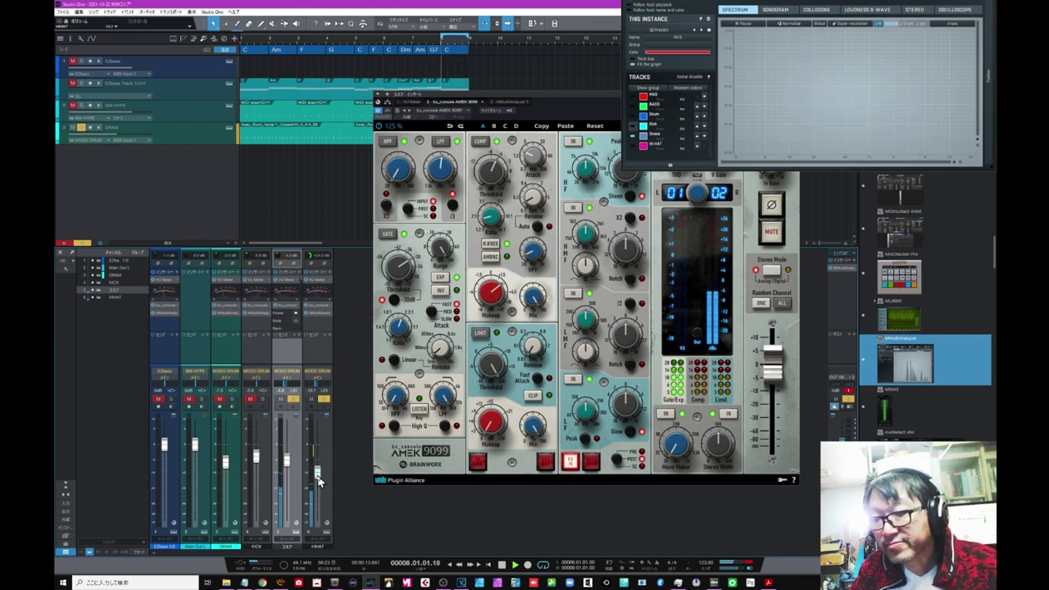
Solo the KICK channel together with the snare and hi-hat, and toggle the neighbouring drum channel's solo
left_click(263, 400)
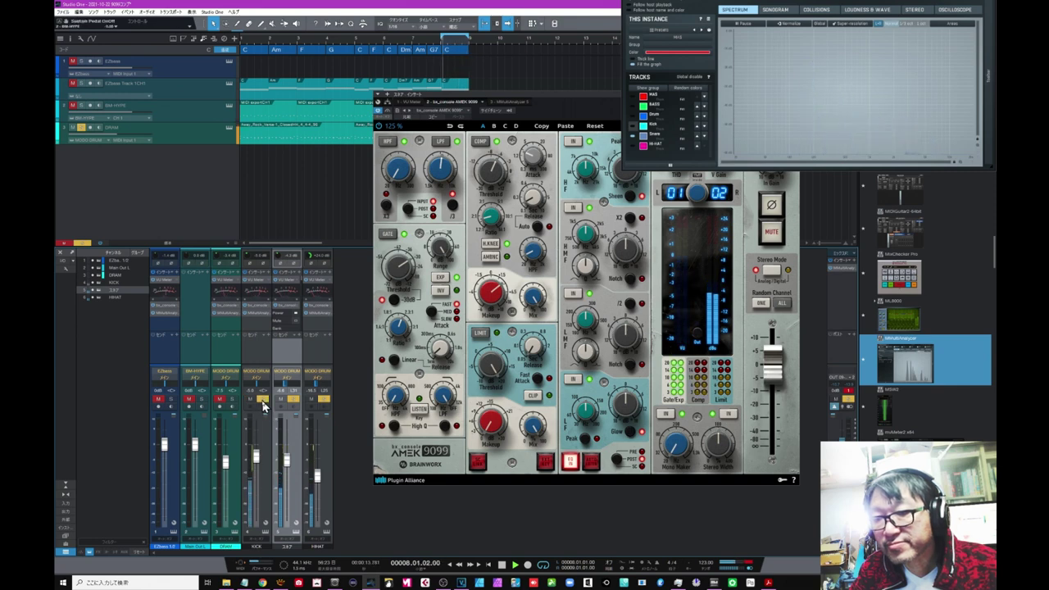
left_click(231, 400)
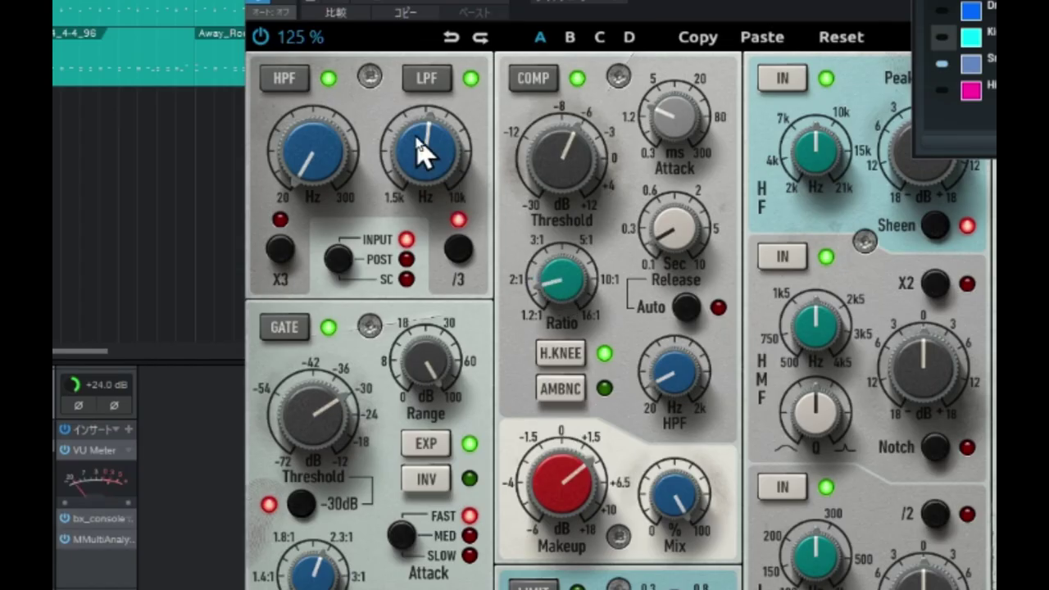
Raise the snare's LPF cutoff past the knob's midpoint and lower its compressor ratio to between 1.2:1 and 2:1
mouse_move(440, 166)
left_click_drag(418, 135, 418, 118)
scroll(563, 300, "down", 1)
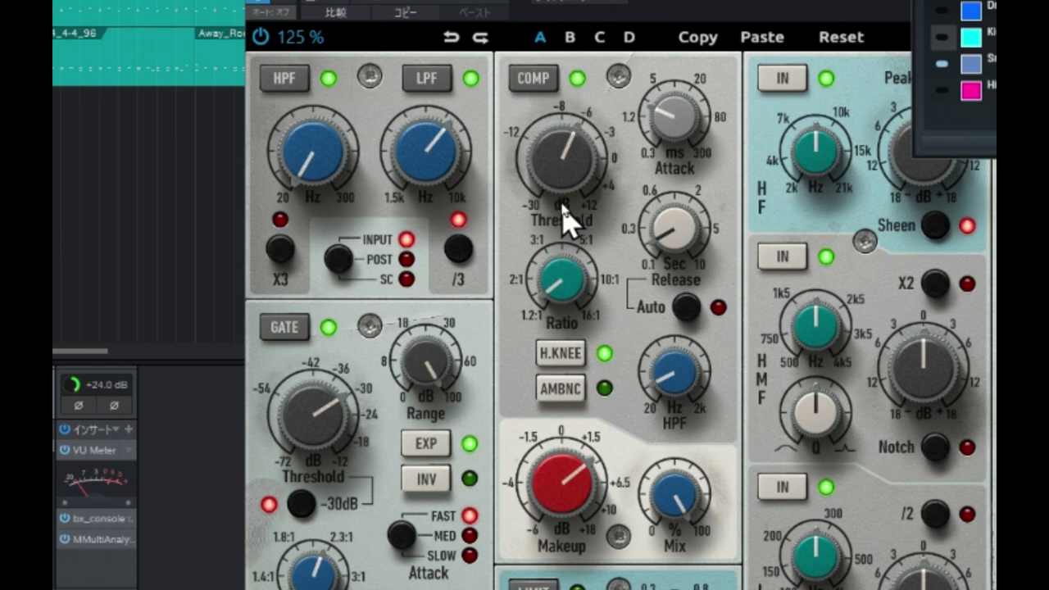
Refine the snare compressor with a longer attack and a higher side-chain HPF, and raise the snare channel's fader to about -5.2 dB
scroll(561, 180, "up", 1)
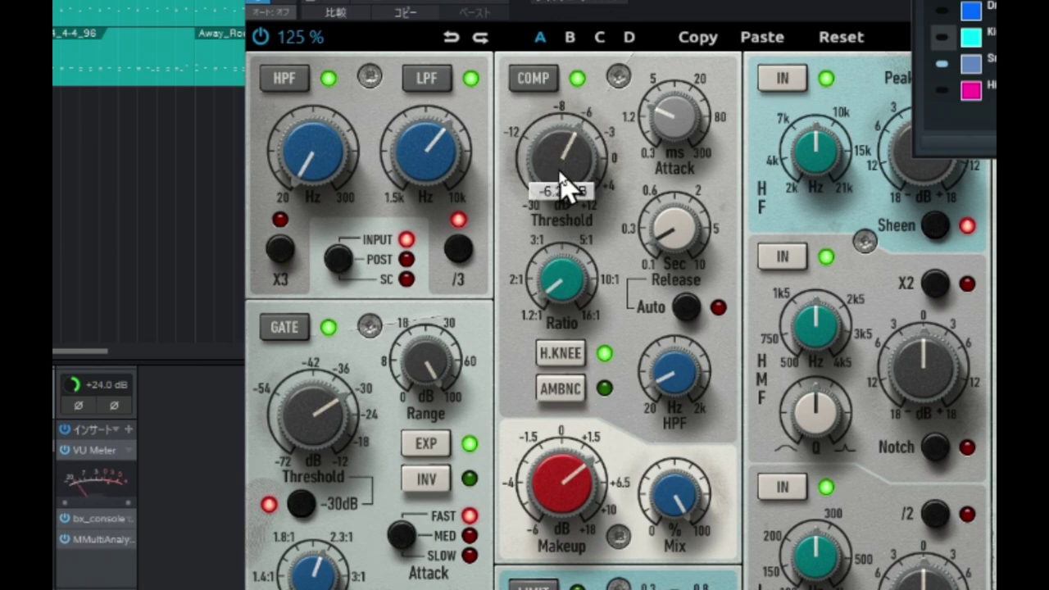
mouse_move(673, 124)
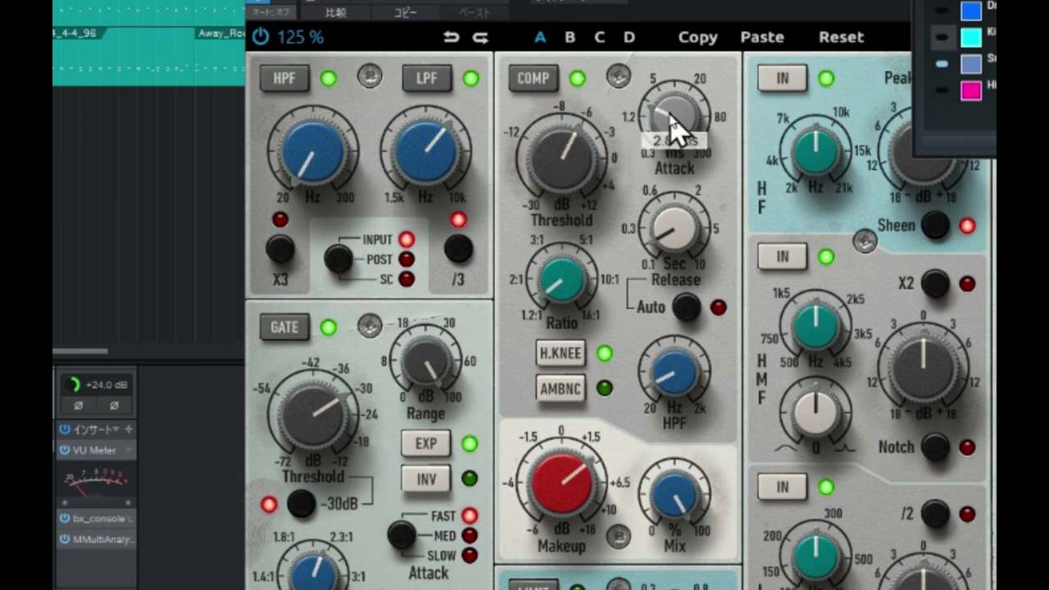
scroll(671, 115, "up", 4)
mouse_move(674, 246)
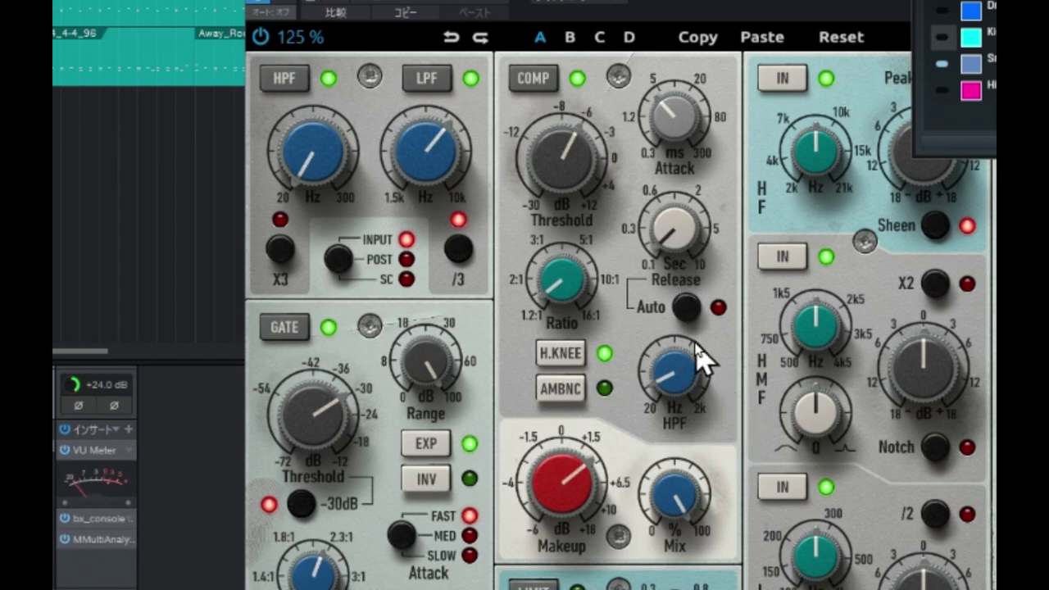
mouse_move(681, 399)
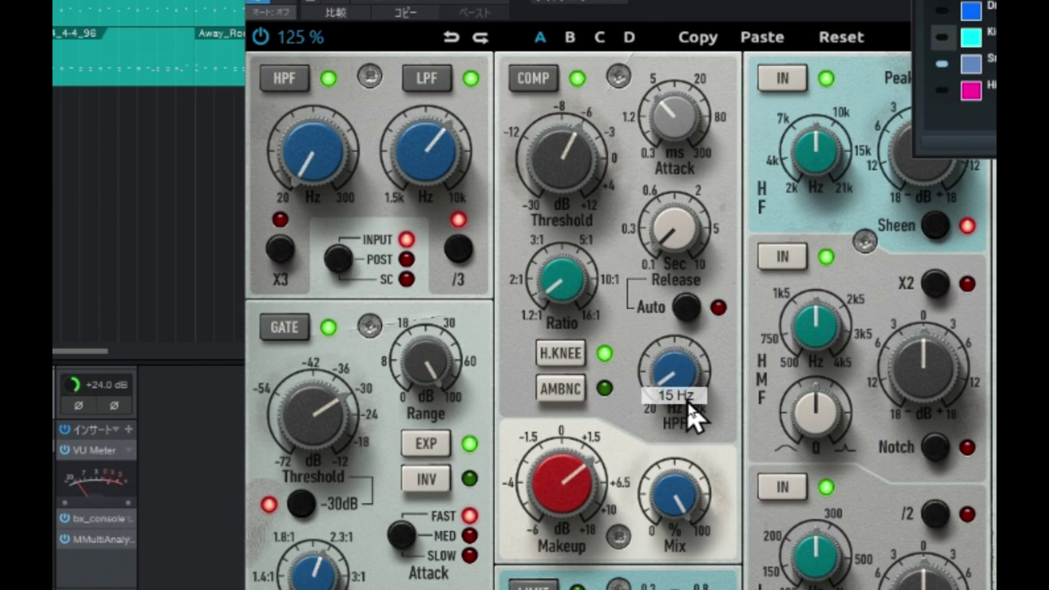
left_click_drag(707, 428, 705, 369)
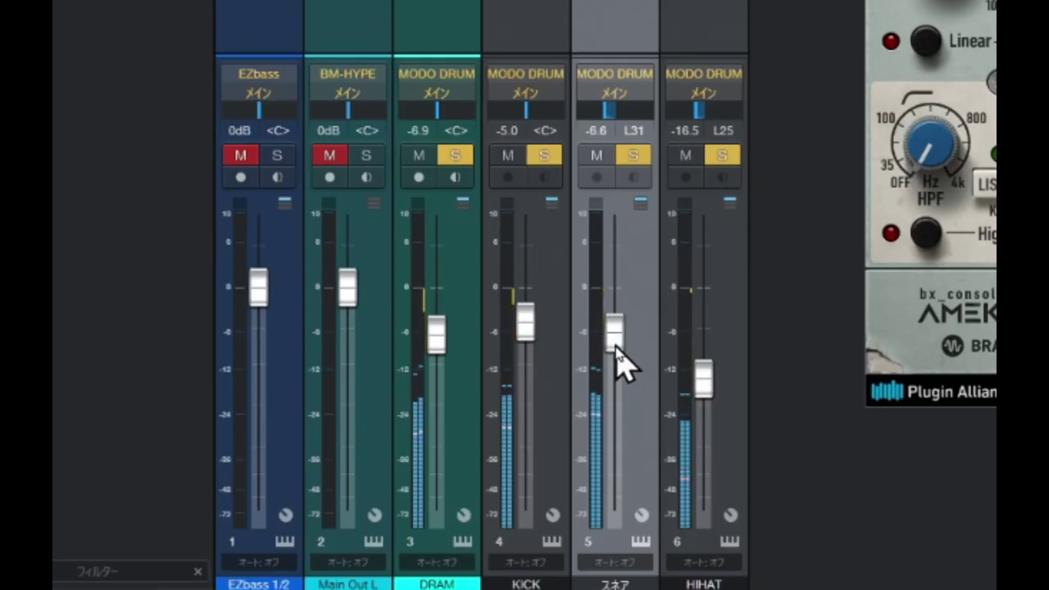
left_click_drag(616, 361, 618, 351)
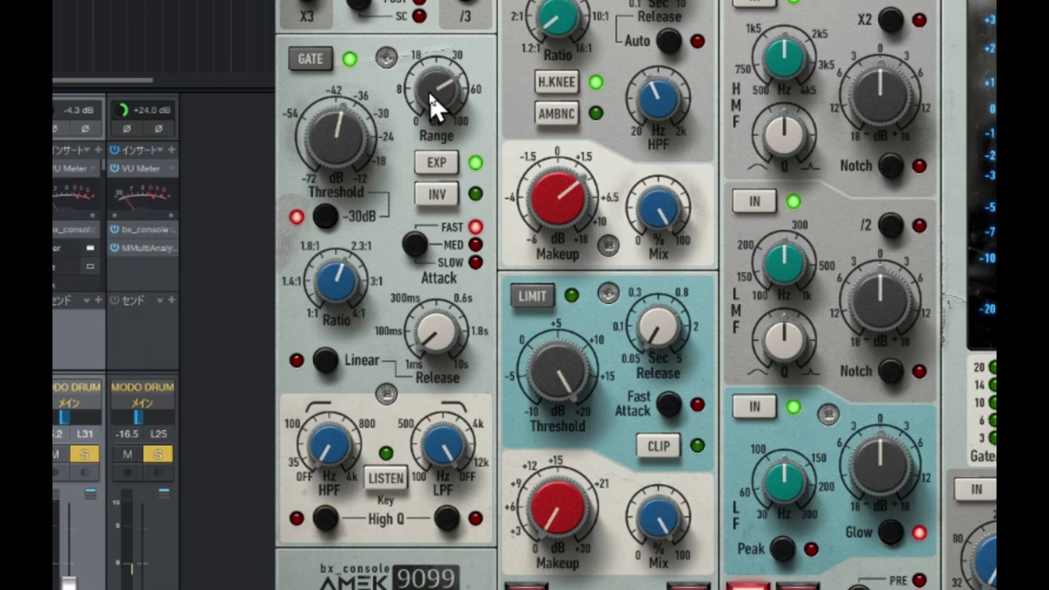
Reduce the snare gate's range to between 18 and 30 dB and ratio to between 1.4:1 and 1.8:1, with release near 100 ms
left_click_drag(430, 94, 424, 136)
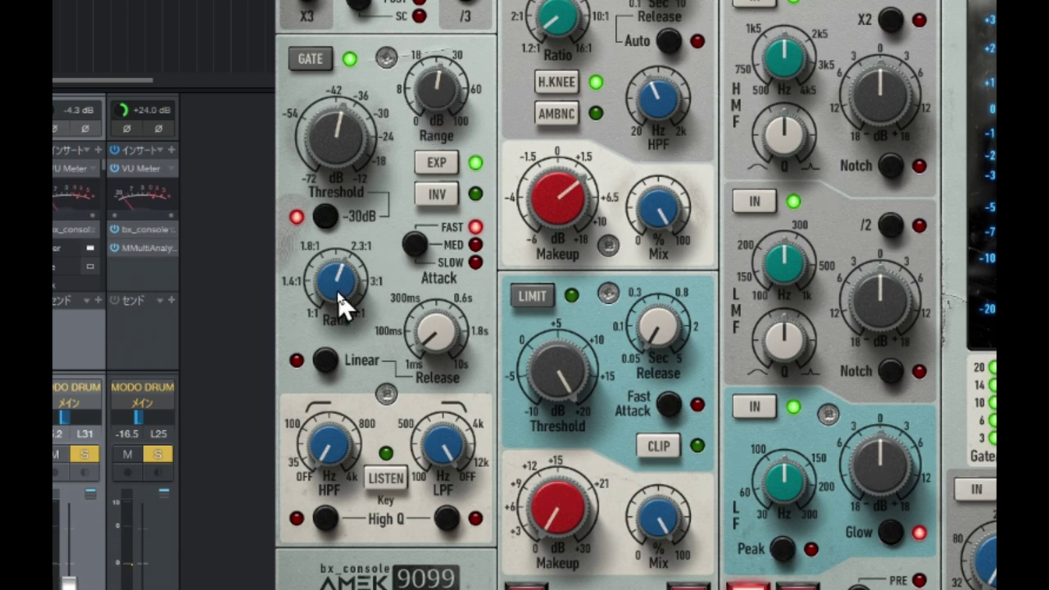
left_click_drag(338, 293, 326, 326)
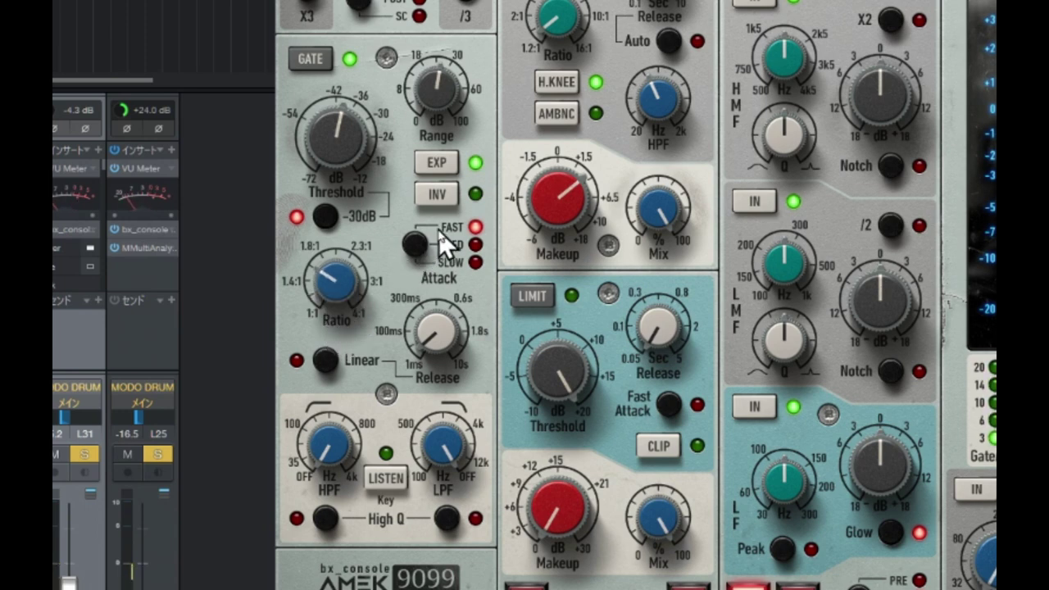
left_click(342, 302)
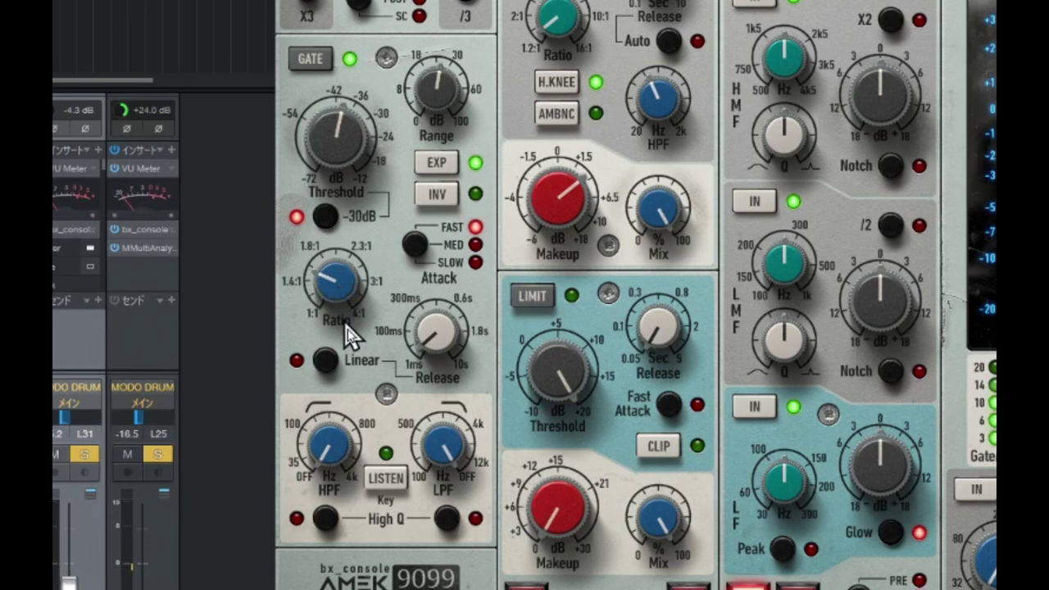
left_click_drag(443, 351, 430, 300)
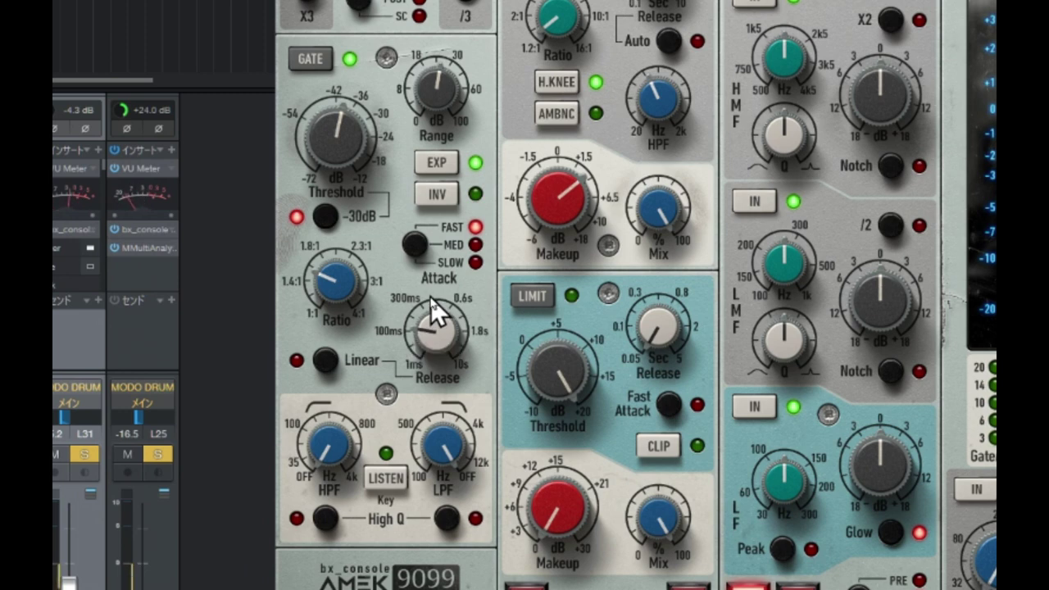
key("space")
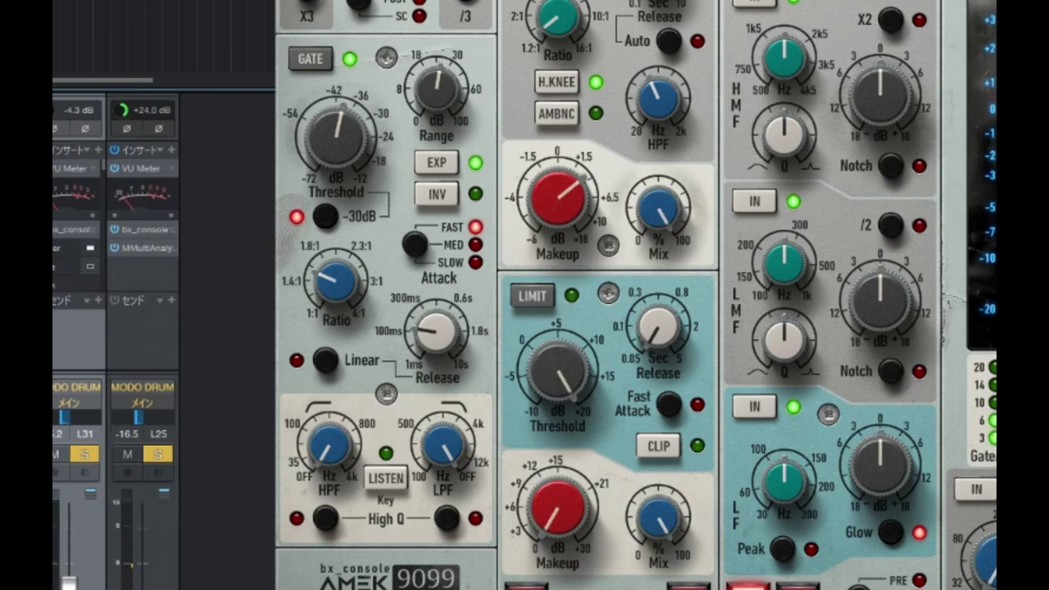
Enable the snare's limiter with a threshold of +7.9 dB and lengthen its release to about 0.1 s
left_click(537, 300)
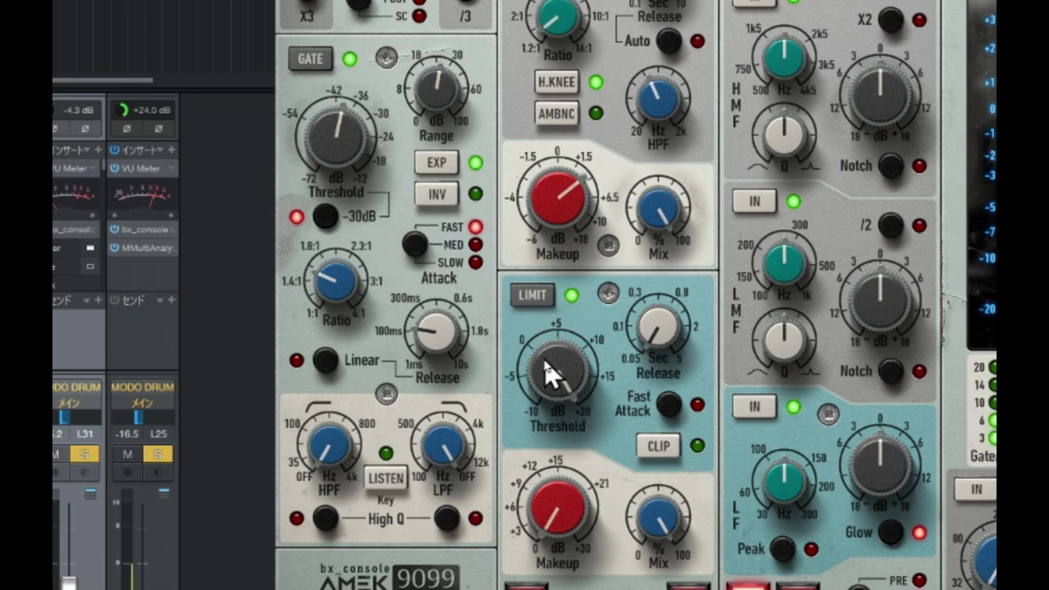
left_click_drag(546, 368, 525, 414)
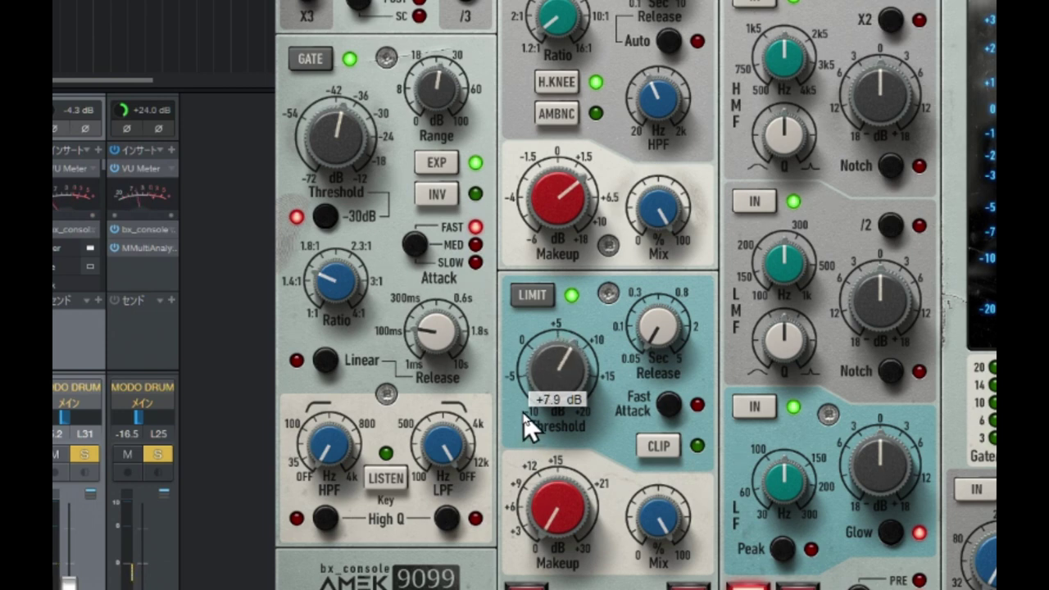
mouse_move(668, 348)
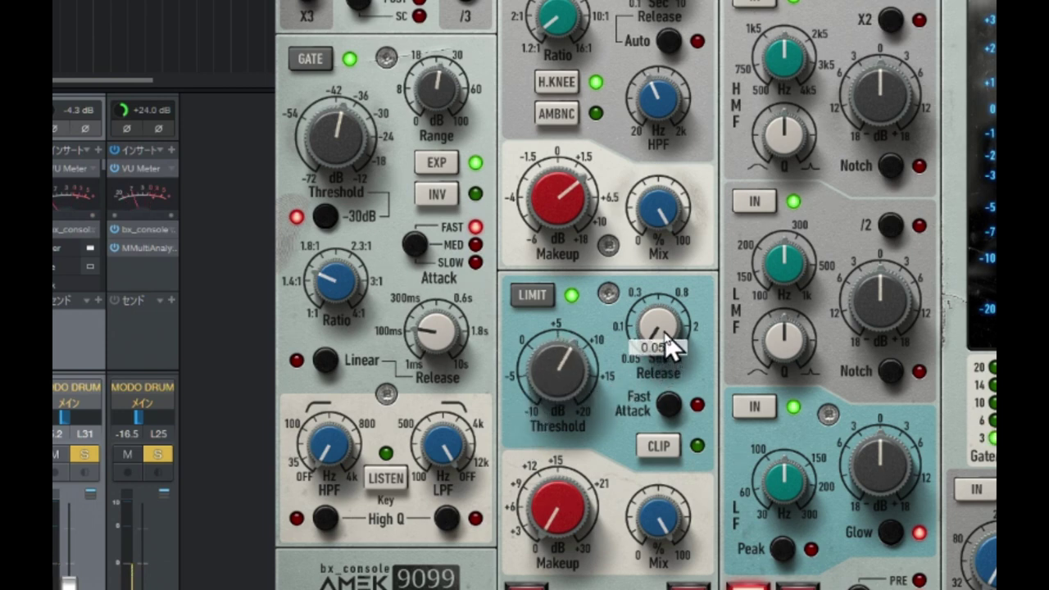
scroll(668, 349, "up", 1)
left_click_drag(662, 328, 662, 305)
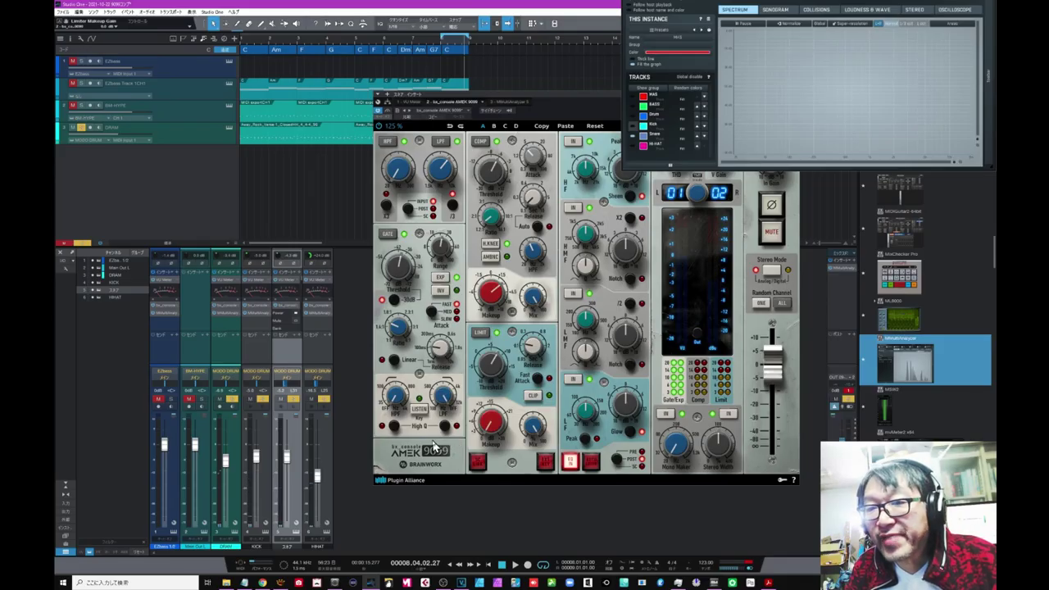
Audition the bass and drums together, hide the channel-strip plugin window and watch the combined track spectrum in the analyzer
key("space")
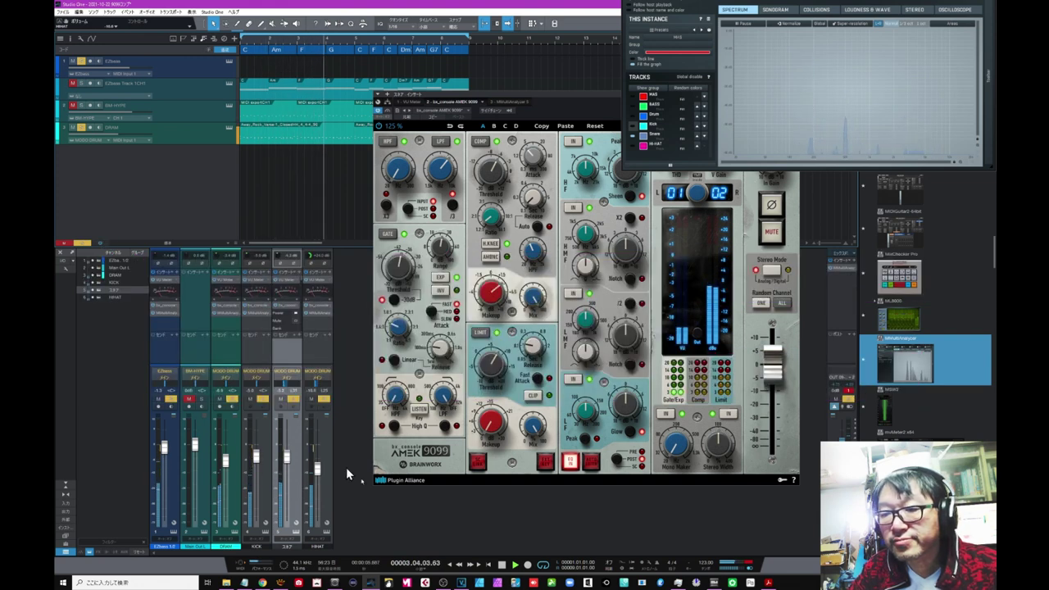
left_click(502, 566)
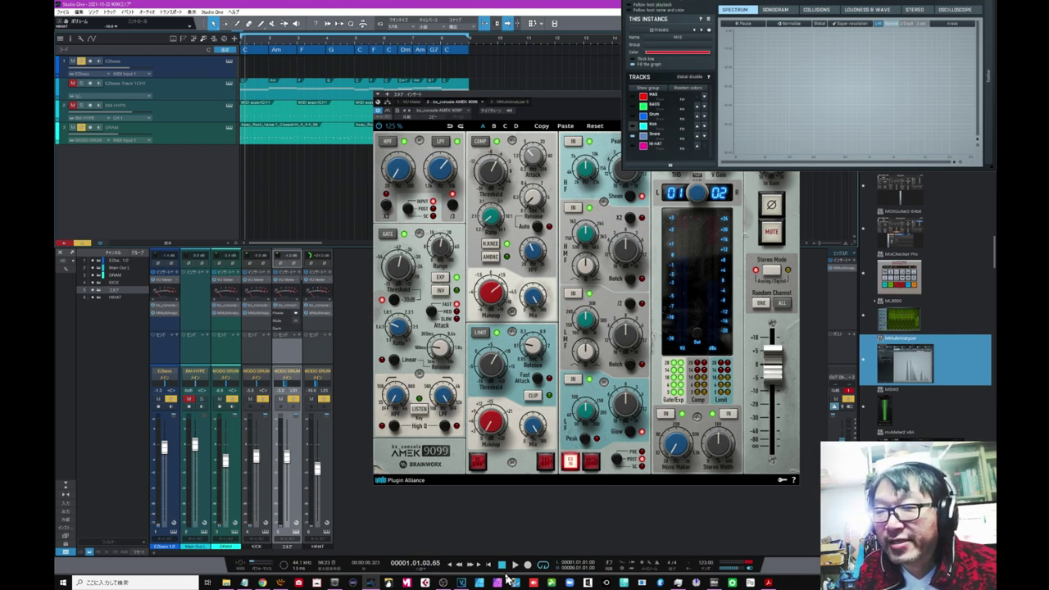
left_click(442, 583)
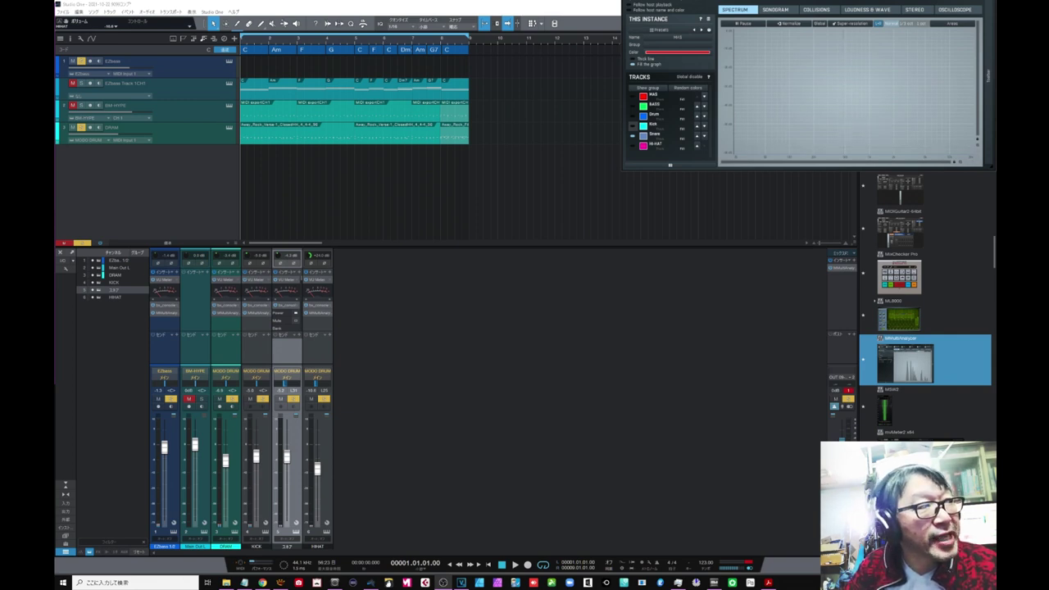
left_click(515, 565)
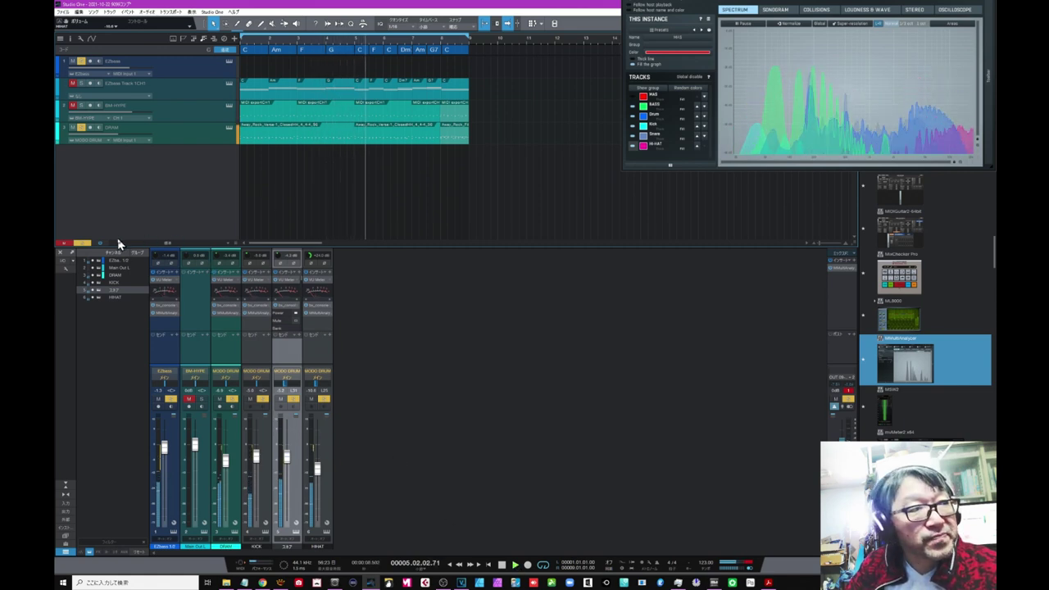
key("space")
key("Up")
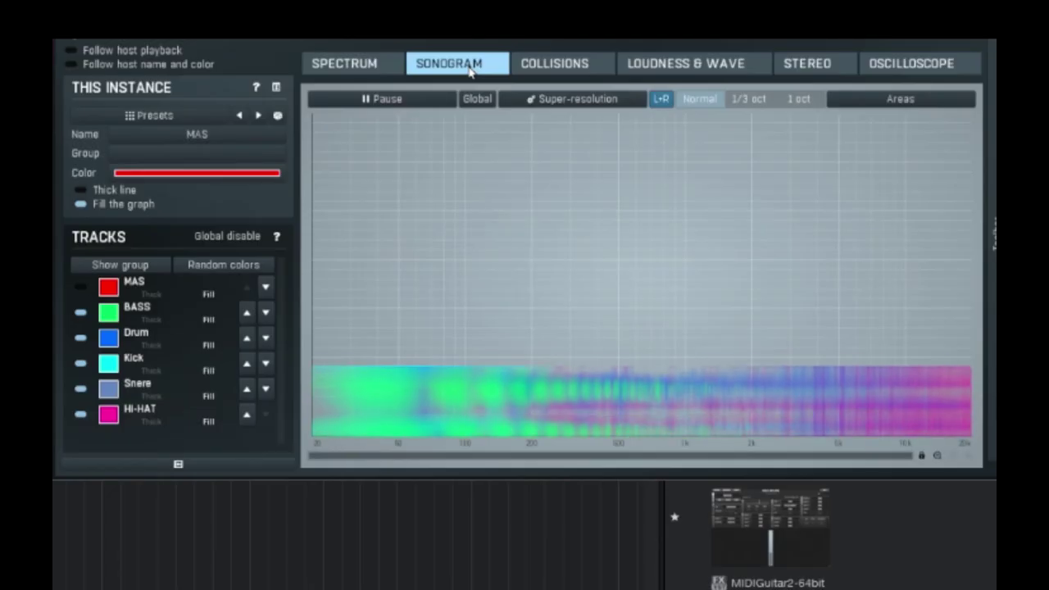
Examine the mix in the analyzer's sonogram and collisions views during playback, and stop the transport
left_click(776, 10)
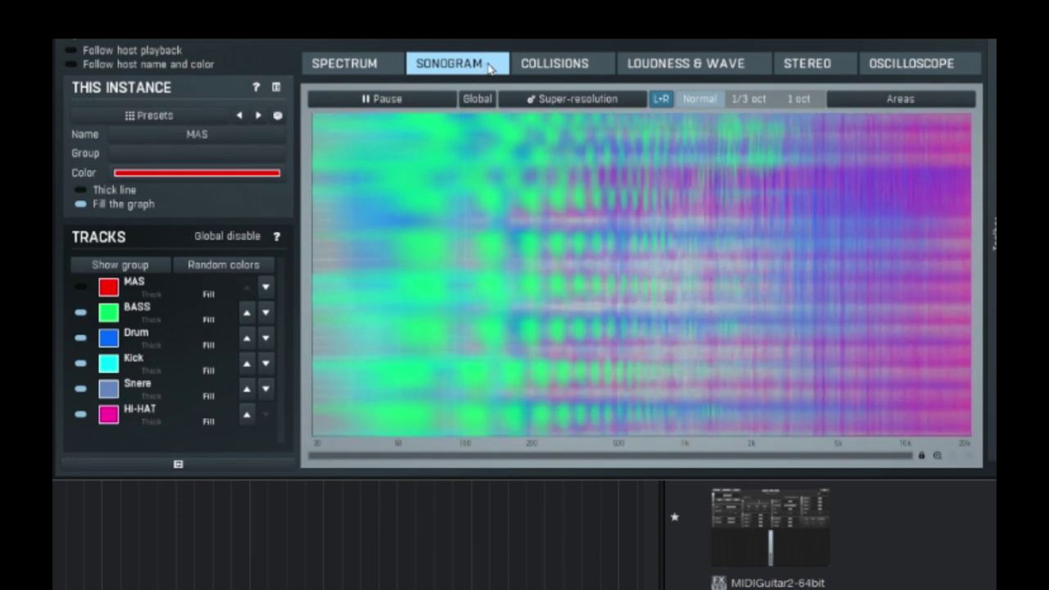
left_click(537, 67)
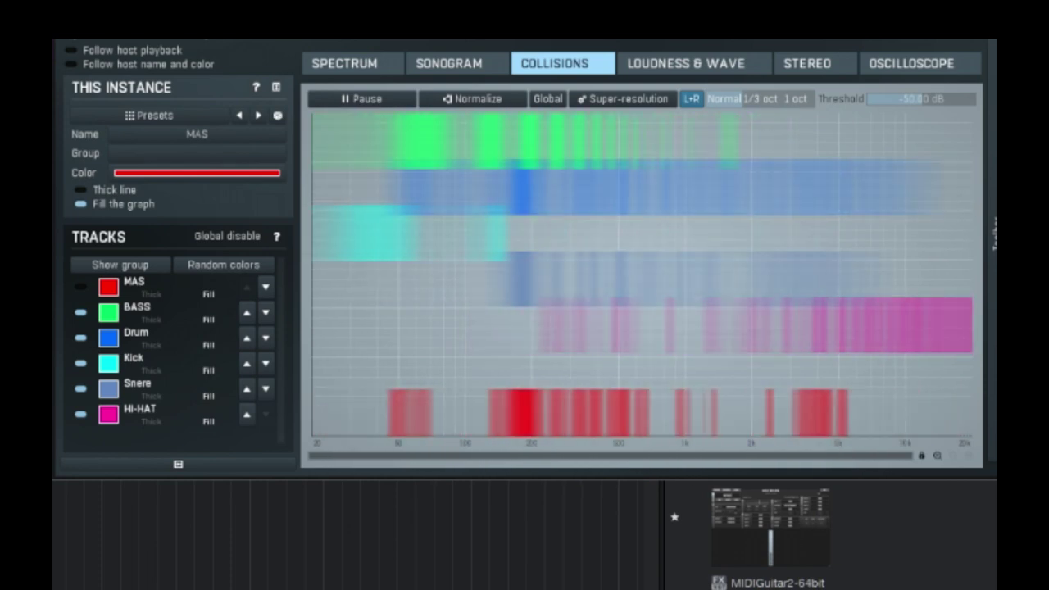
left_click(503, 565)
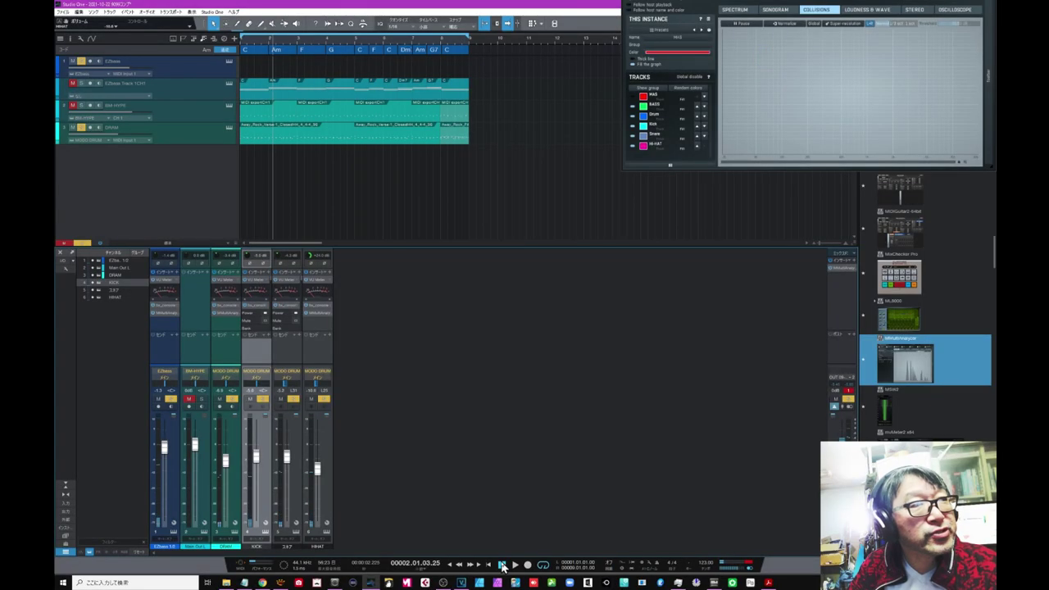